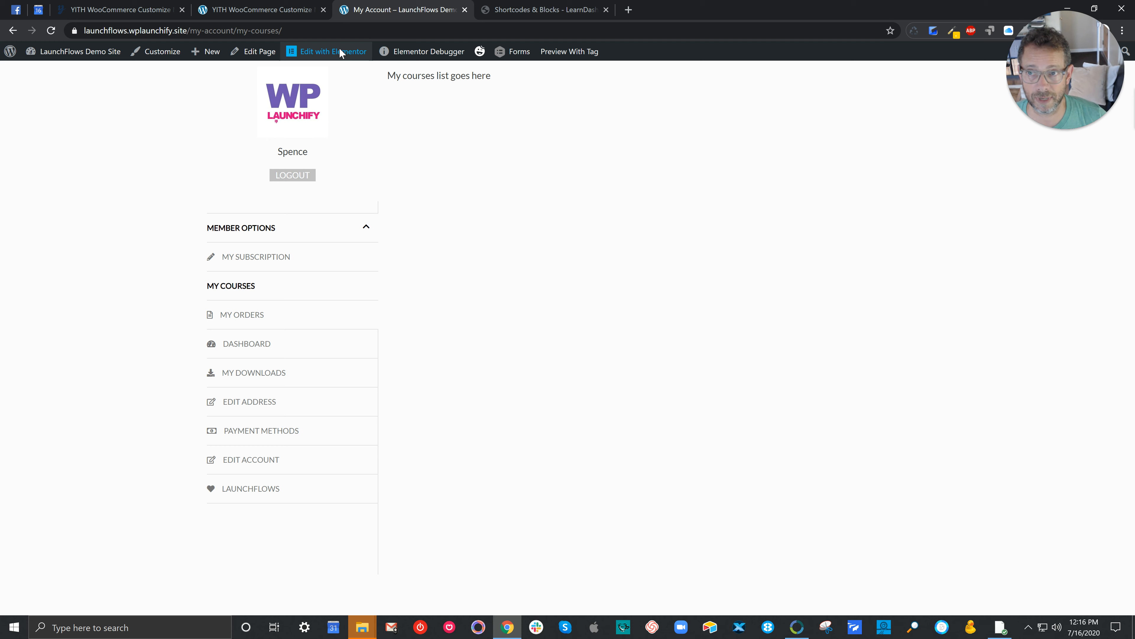
Step: Open the My Account page in the Elementor editor and bring up the settings of its account shortcode widget
mouse_move(260, 52)
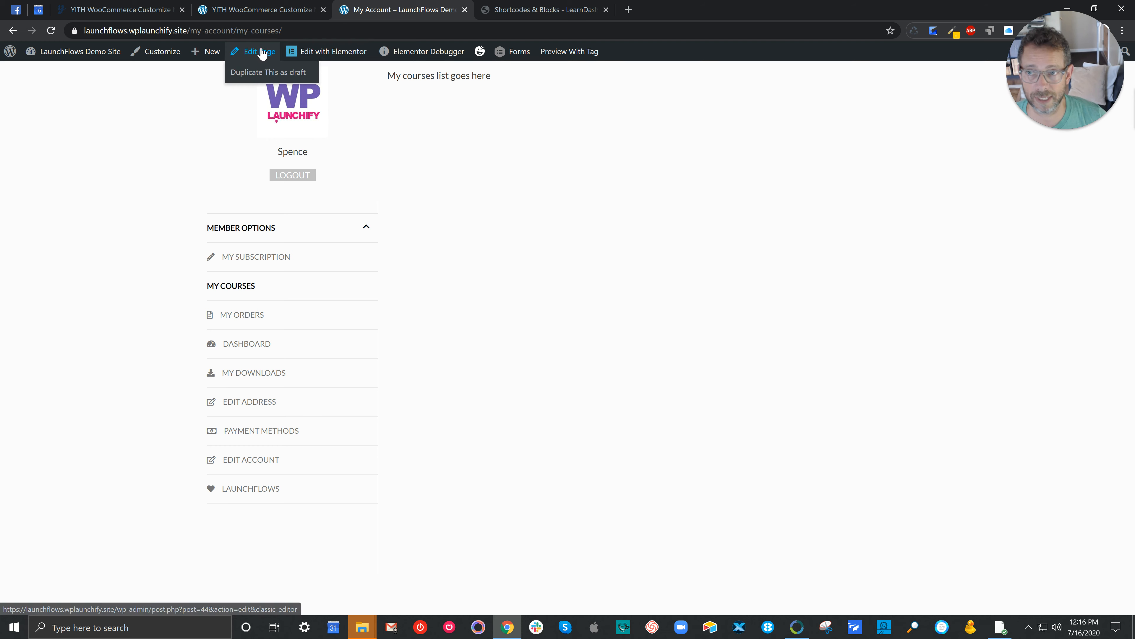
click(260, 52)
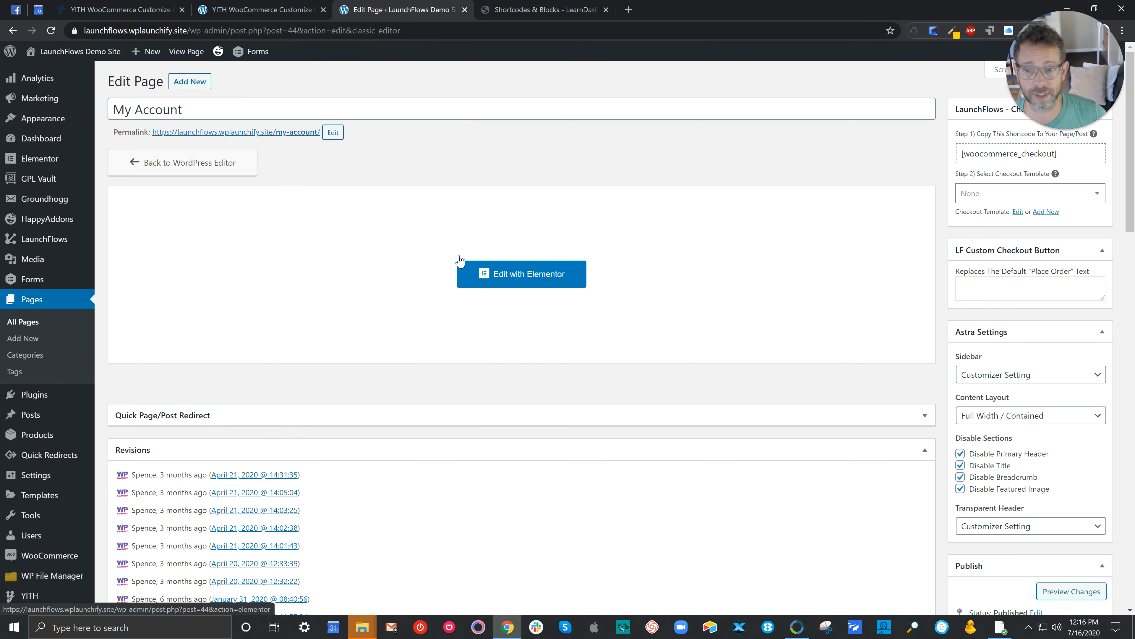
click(460, 262)
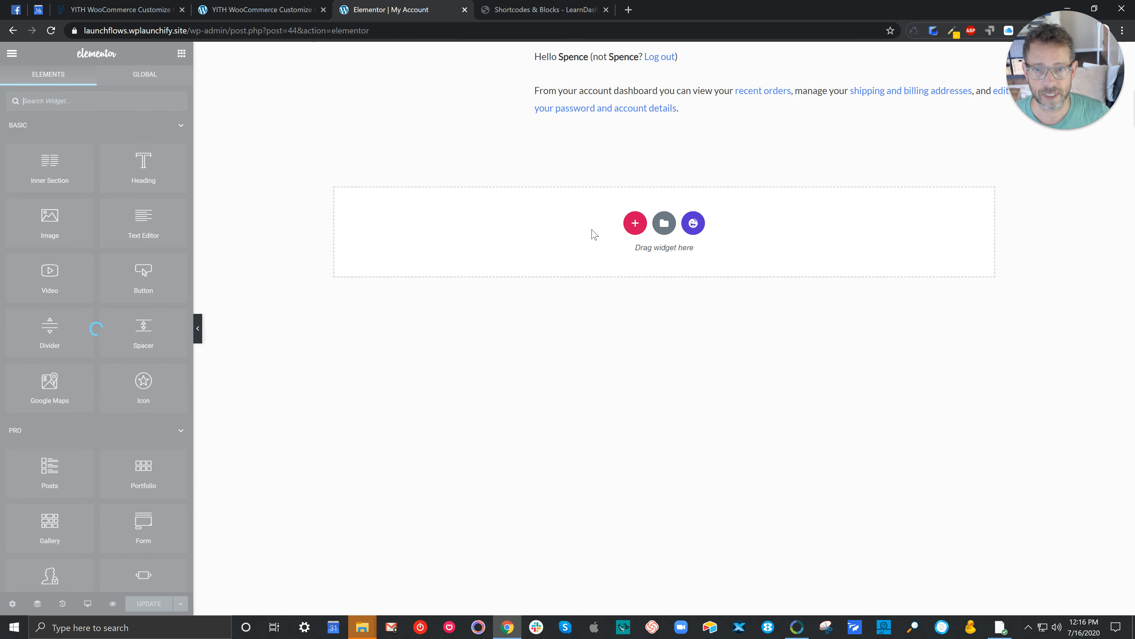
click(1016, 56)
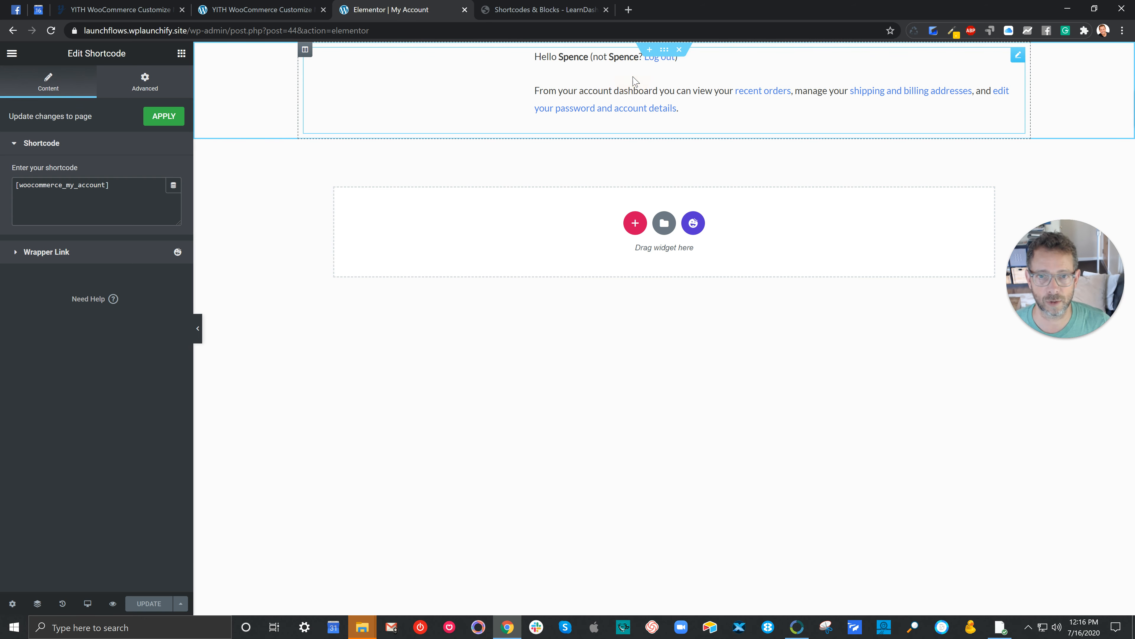
Step: Add a two-column inner section above the account shortcode, with an Image widget in the first column and a Video widget in the second
click(649, 50)
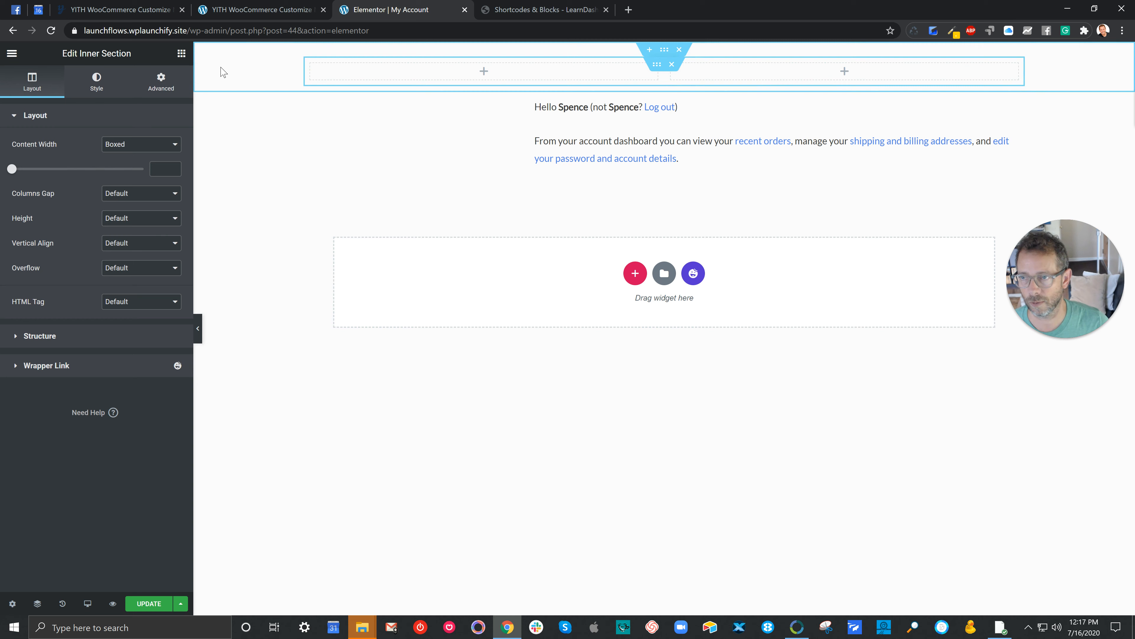
click(180, 53)
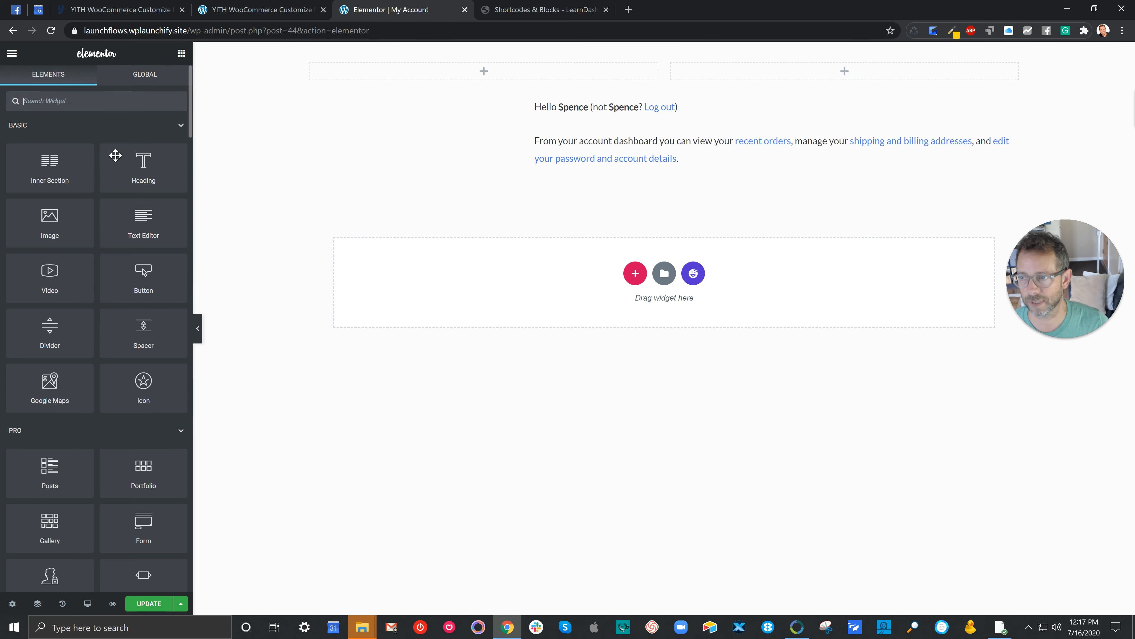
drag(62, 236, 375, 74)
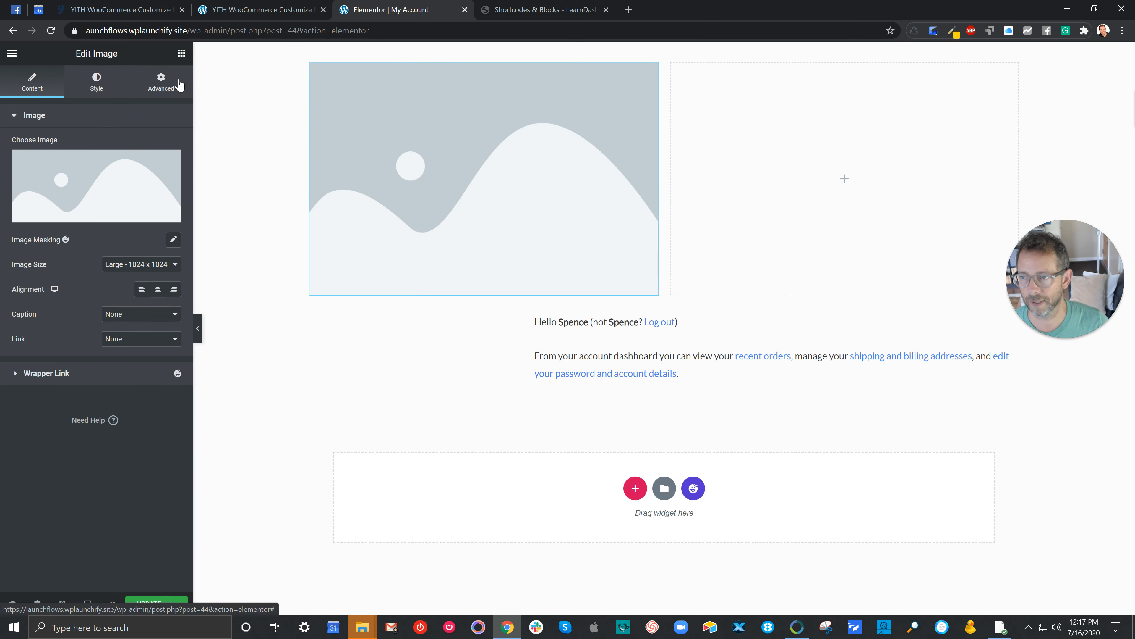
click(181, 53)
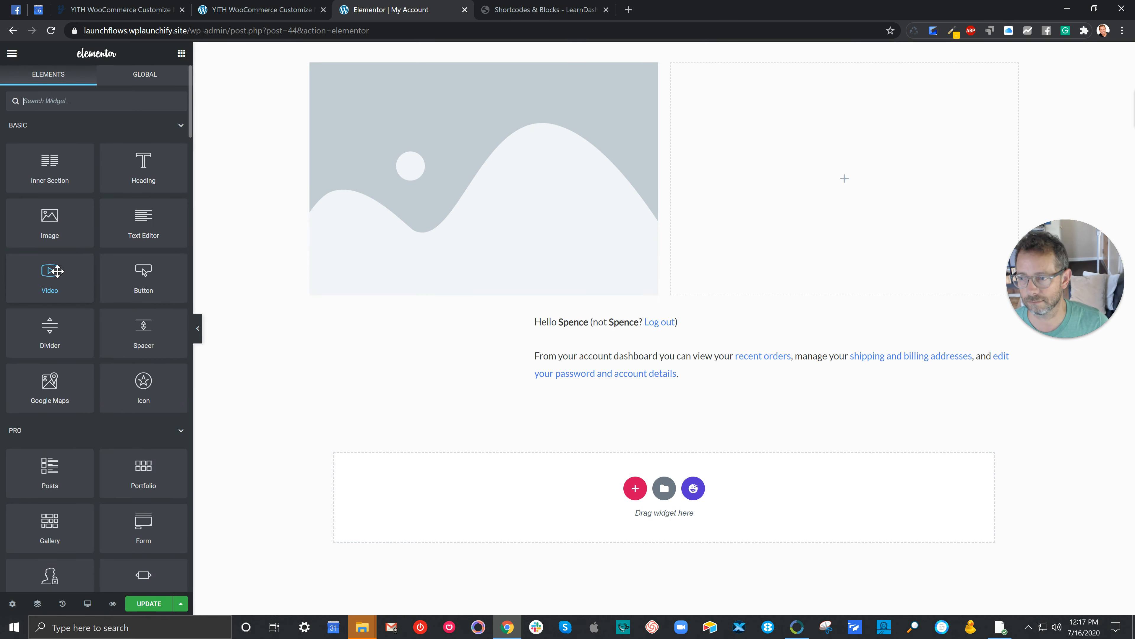
drag(50, 272, 727, 126)
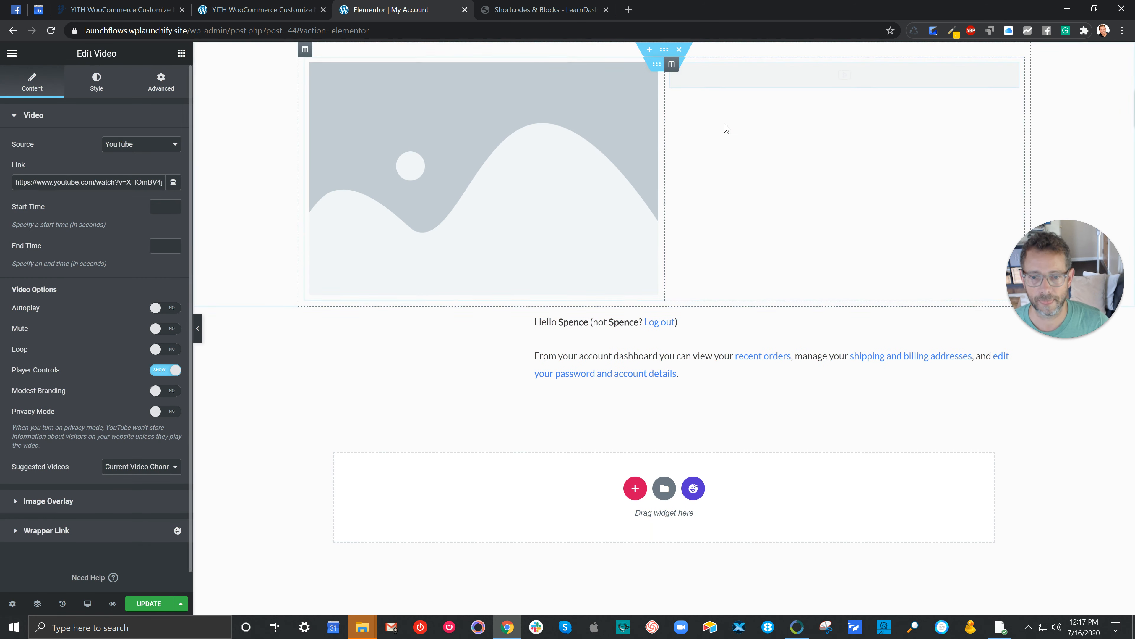
Step: Add a two-column section below the account content with a Portfolio widget in its first column, and update the page
click(636, 489)
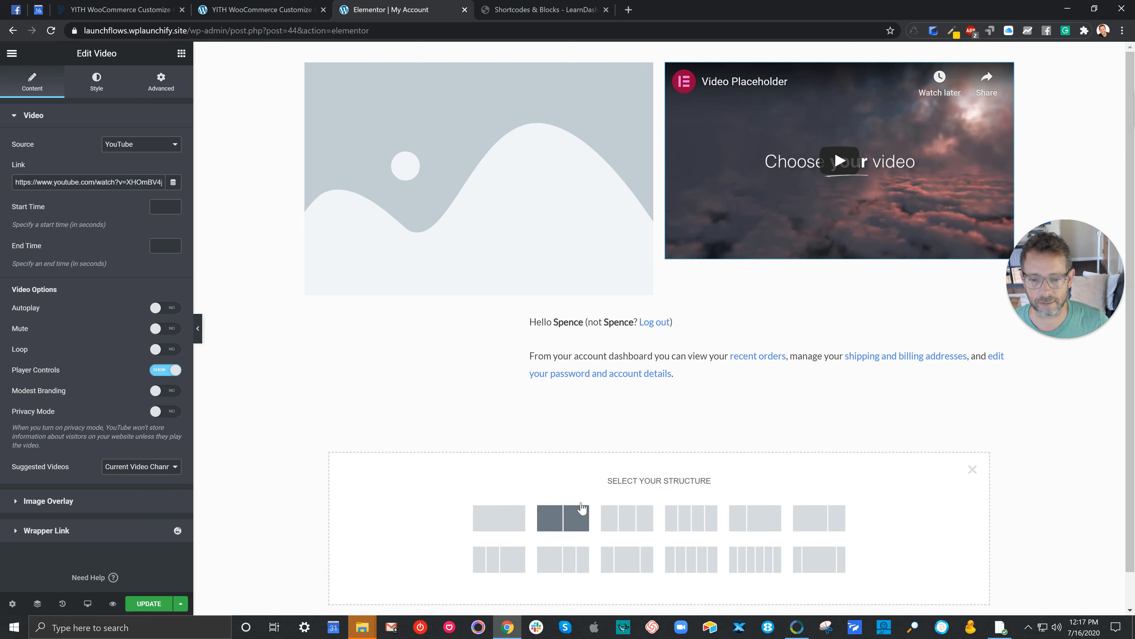
click(574, 515)
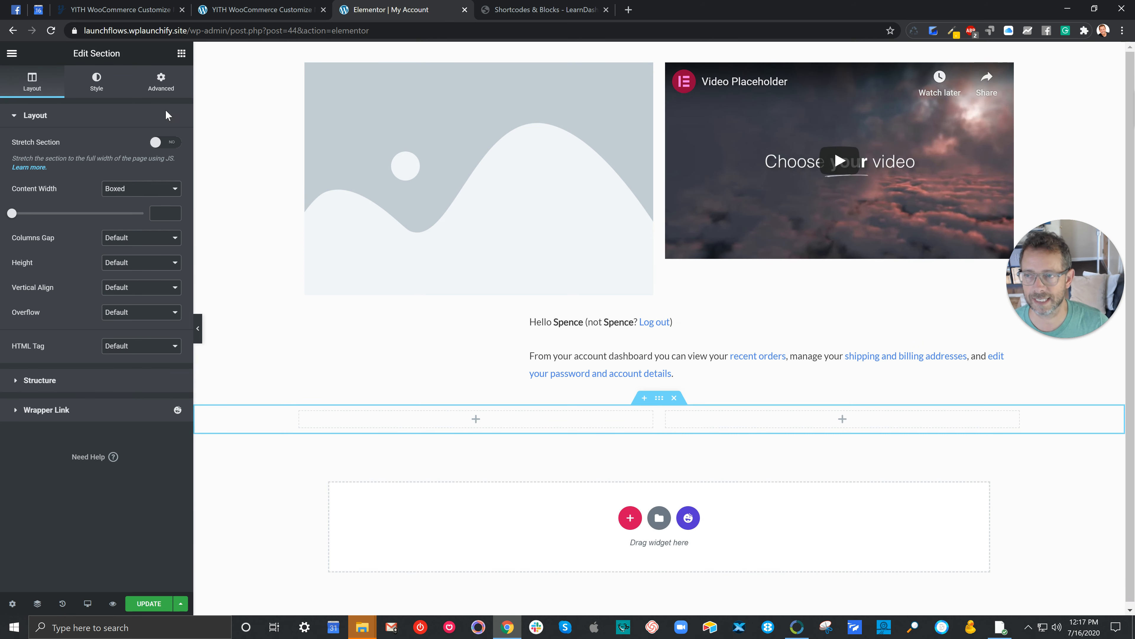
click(182, 54)
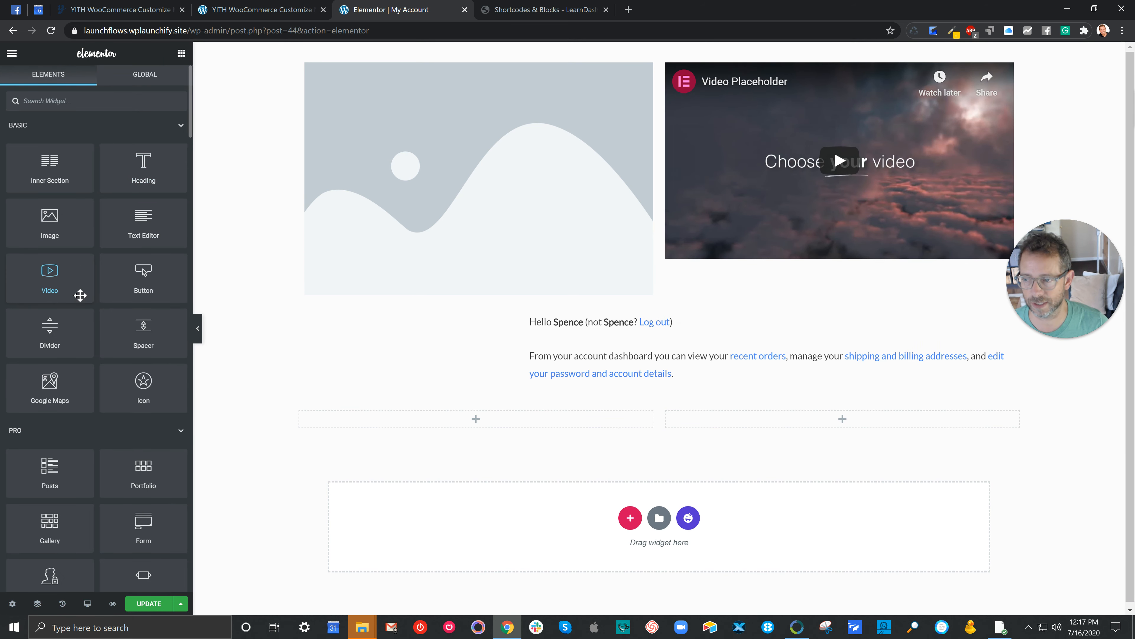
drag(156, 471, 465, 425)
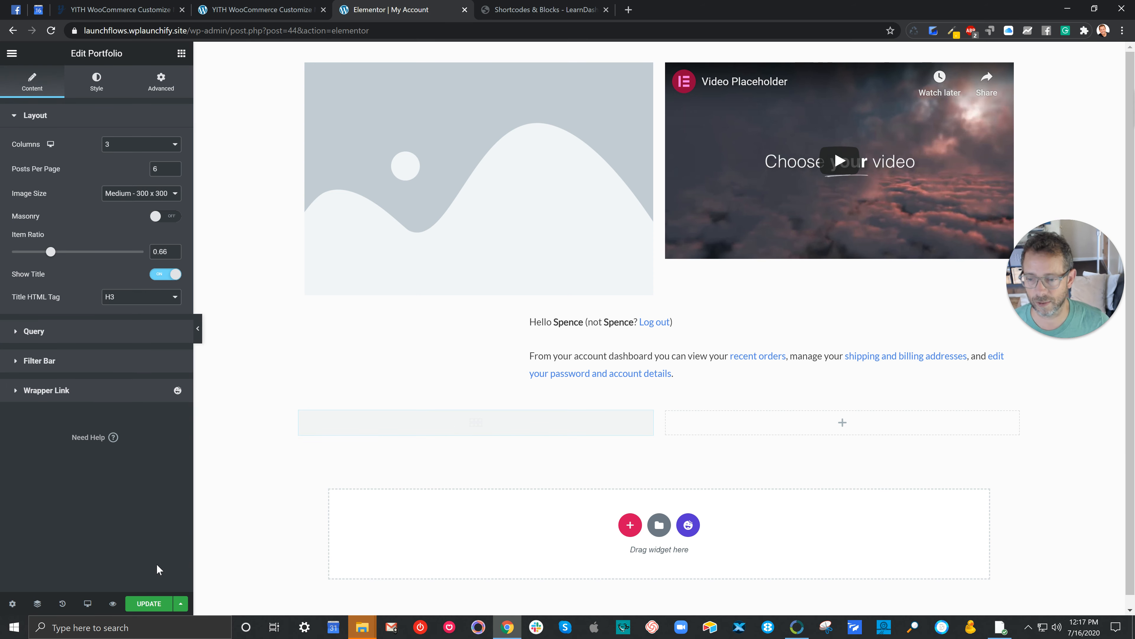
click(152, 603)
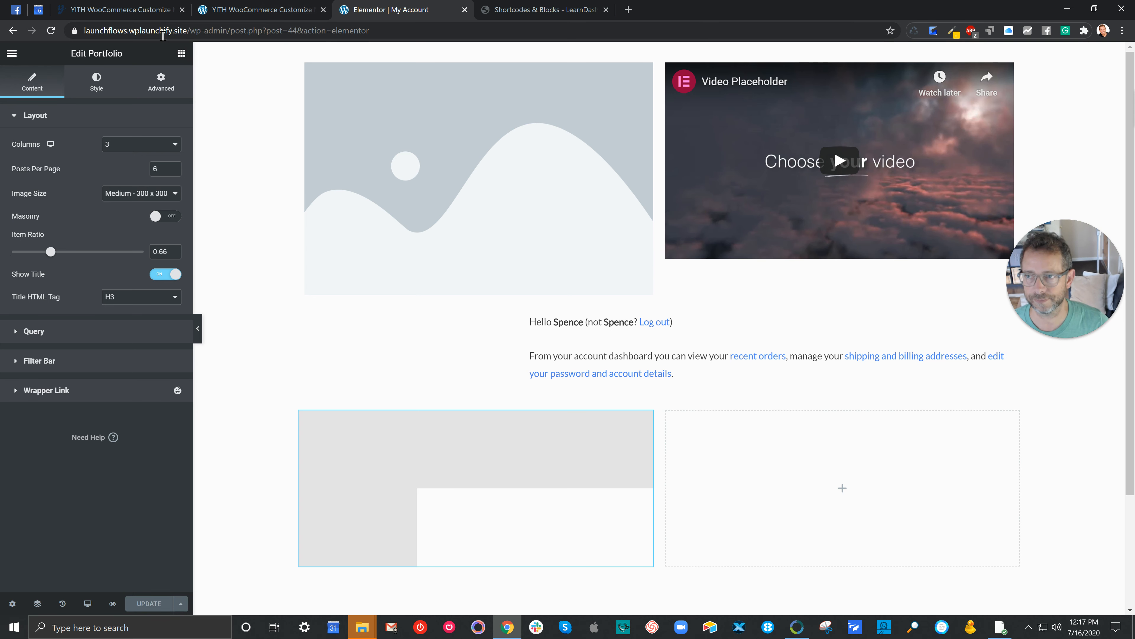
Step: Open the live my-account/my-courses page and examine how the new content surrounds the account menu
drag(185, 32, 426, 30)
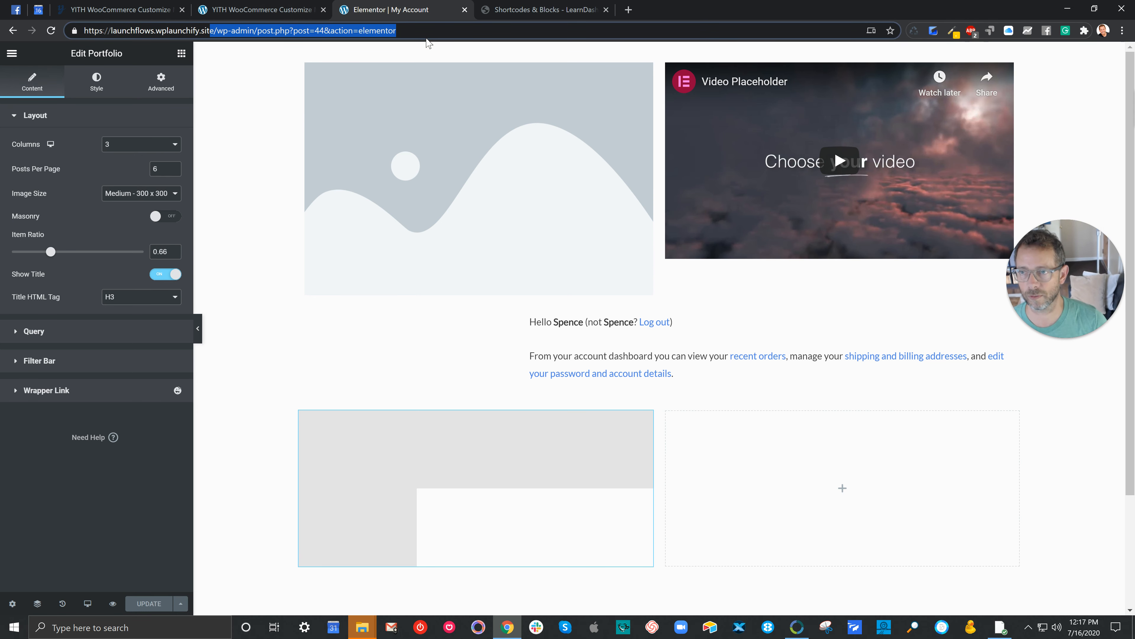
text(e/my-account)
key(Return)
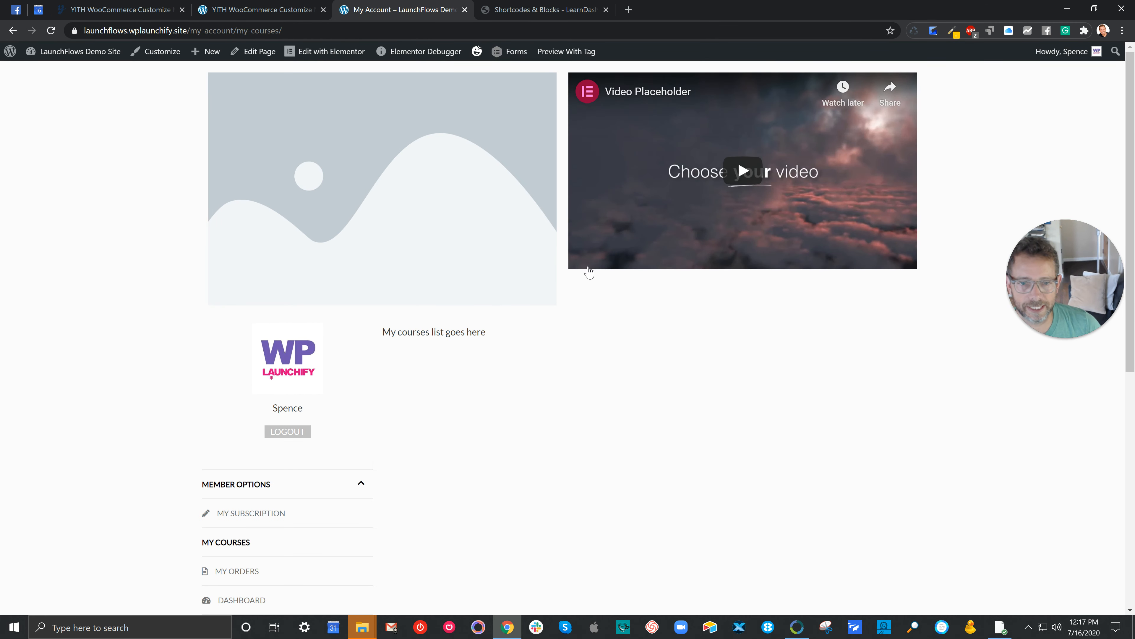
scroll(672, 147, down, 5)
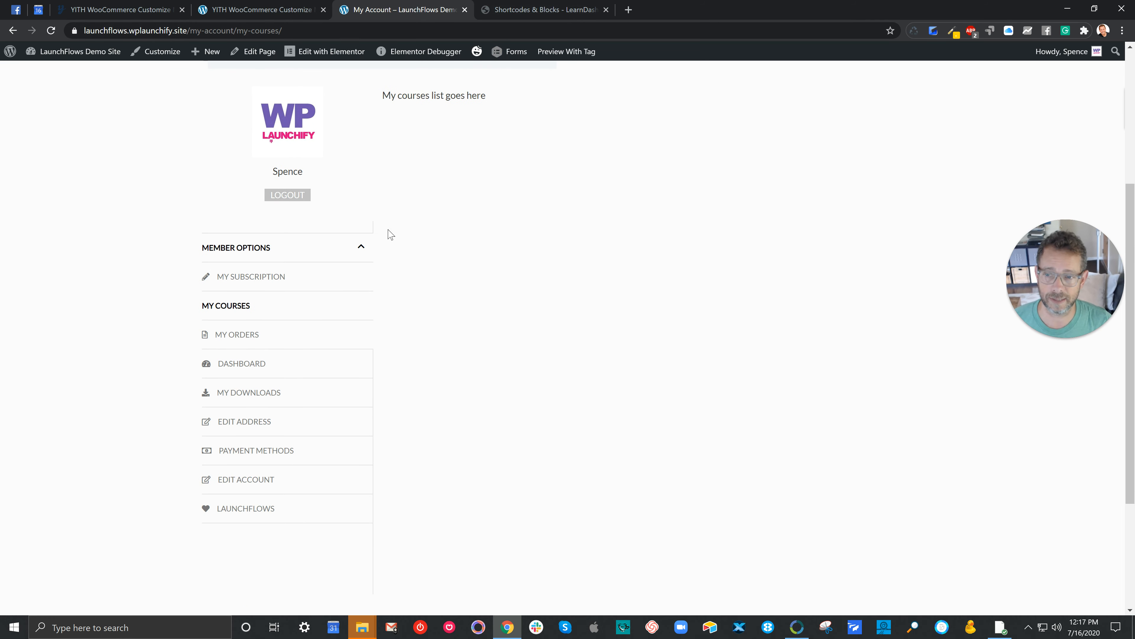
Step: Search Google for "woocommerce endpoints" in a new browser tab and open the WooCommerce Docs article on endpoints
click(627, 16)
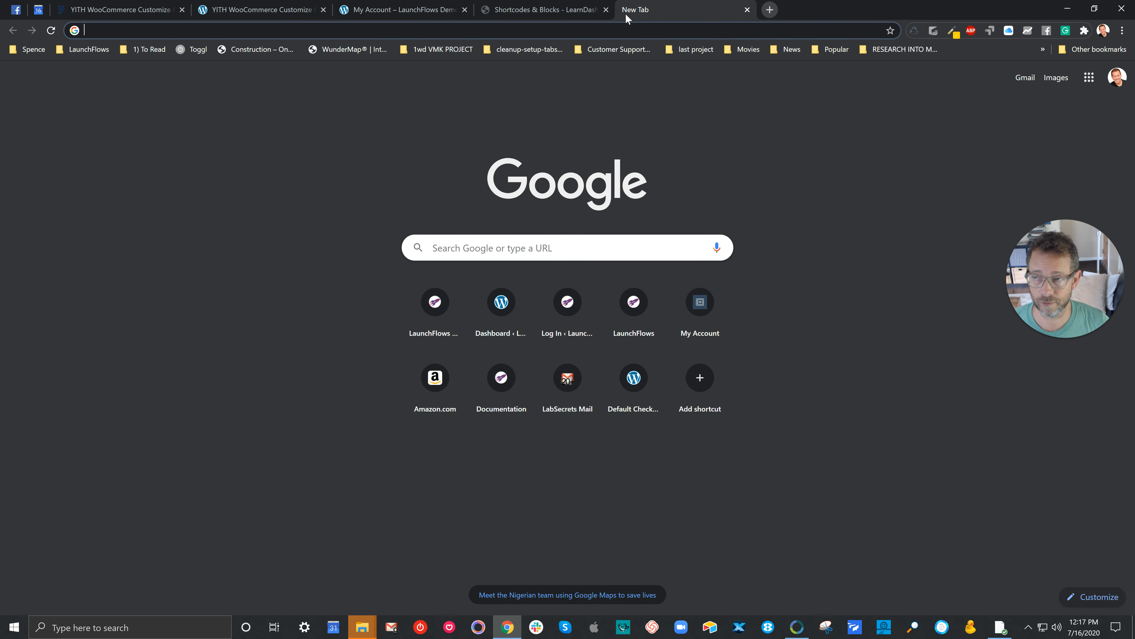
text(woocommerce )
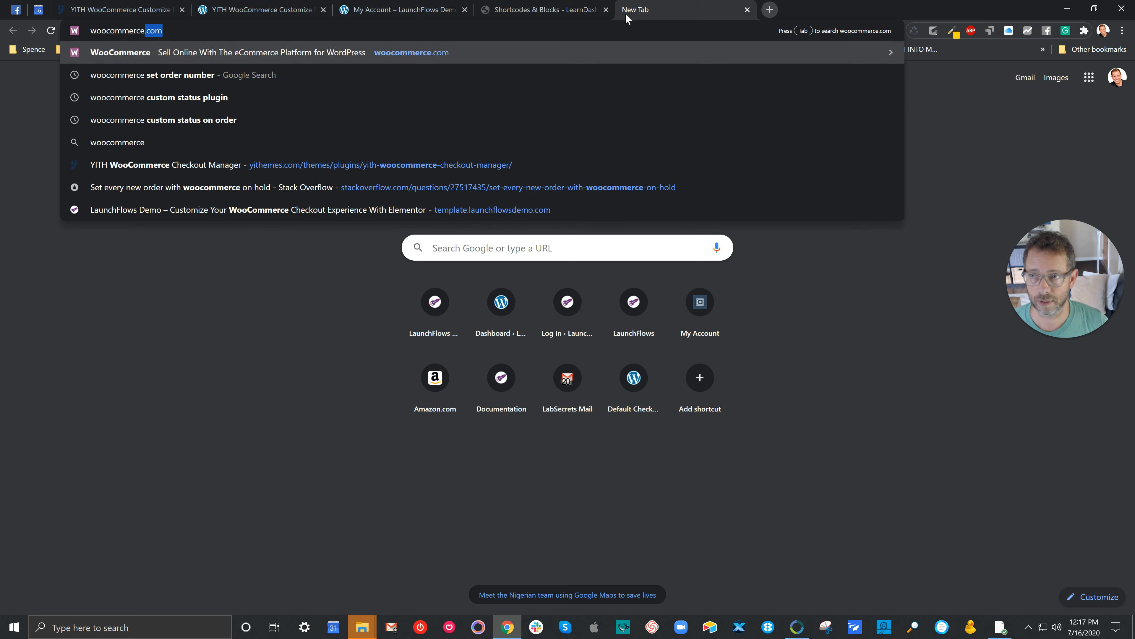
text(endpoints)
key(Return)
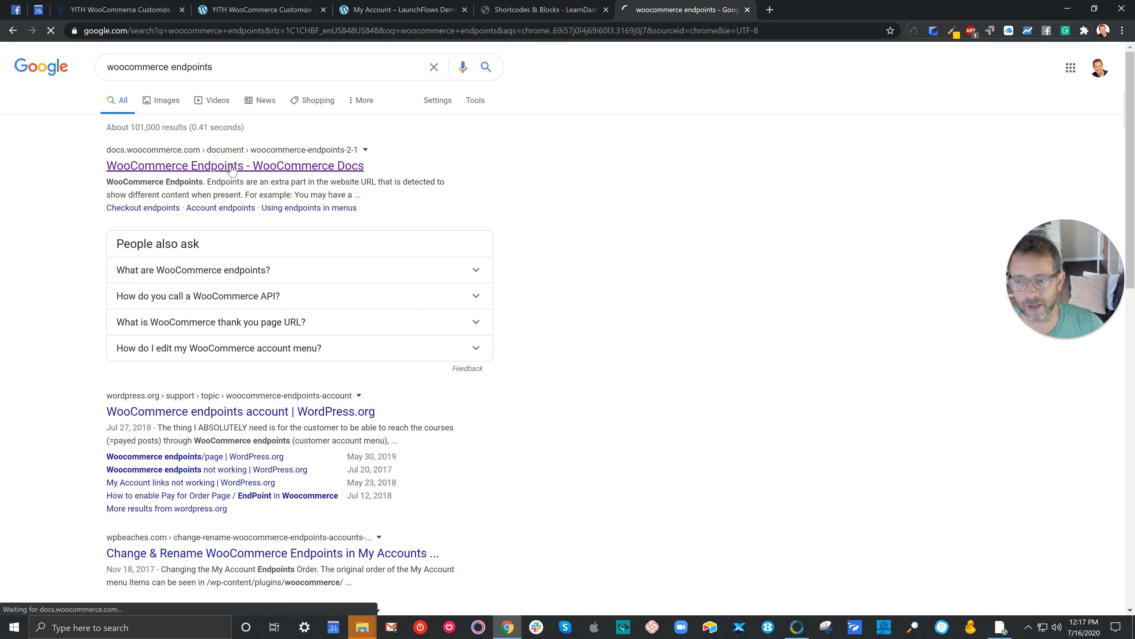
click(230, 164)
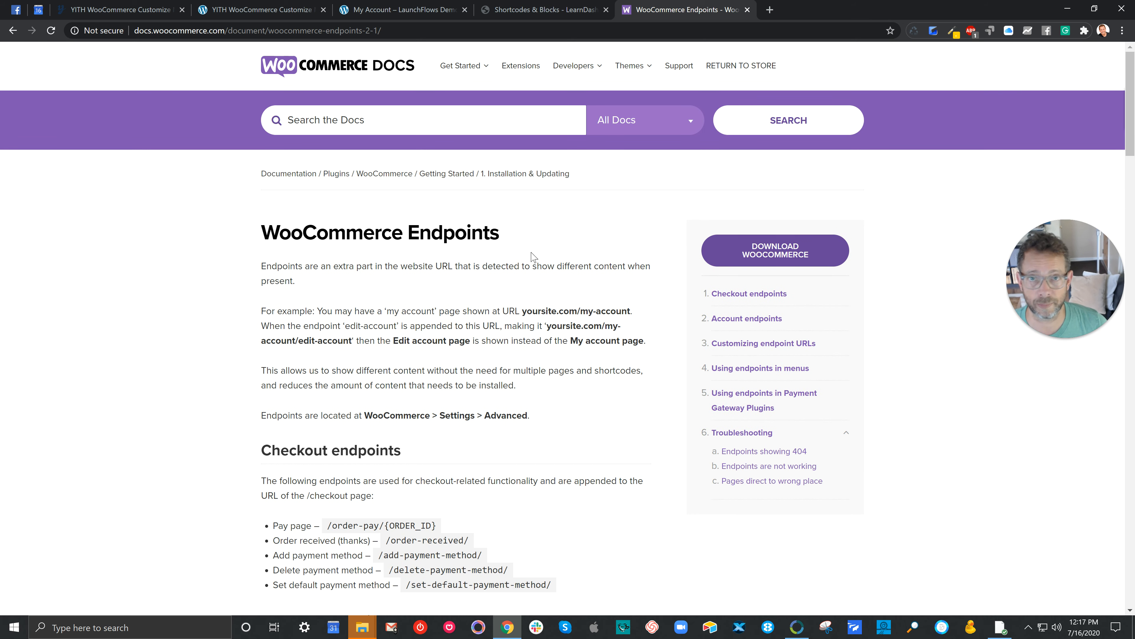
Step: Read the checkout and account endpoint lists in the article, highlighting the /checkout and /my-account base URLs and endpoints such as /orders/ and /edit-address/
scroll(536, 301, down, 5)
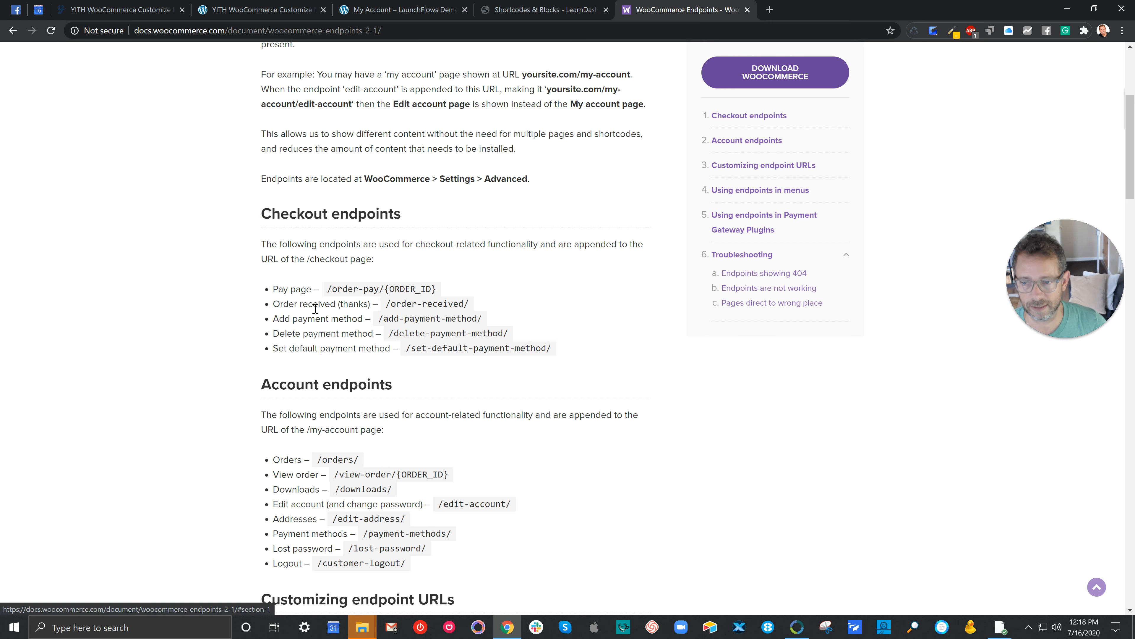
drag(307, 261, 350, 261)
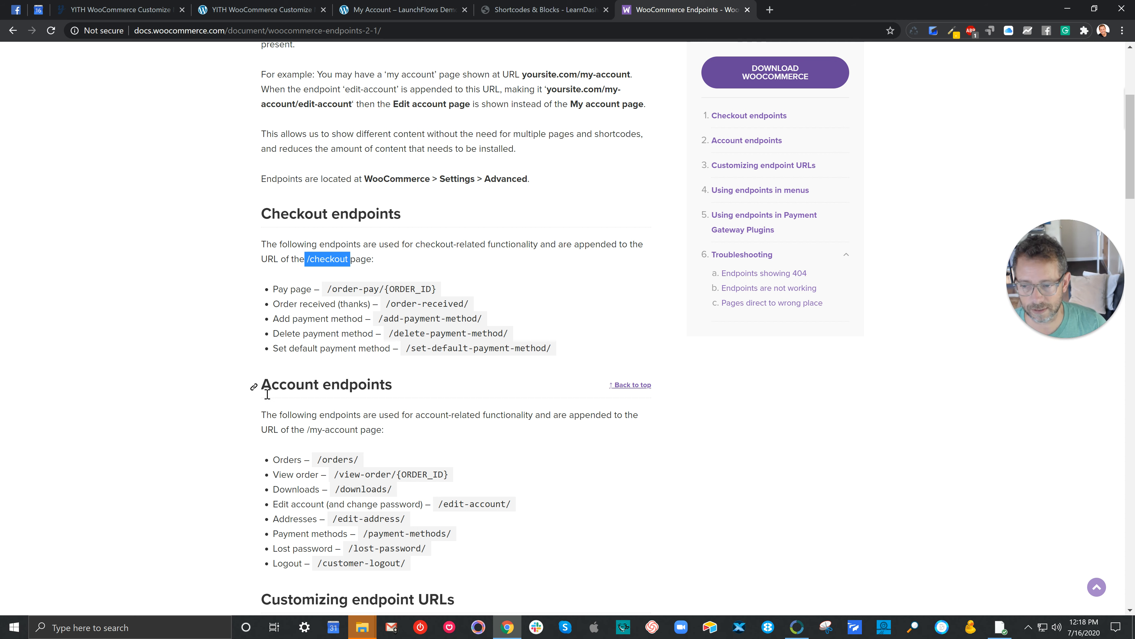
drag(308, 429, 358, 429)
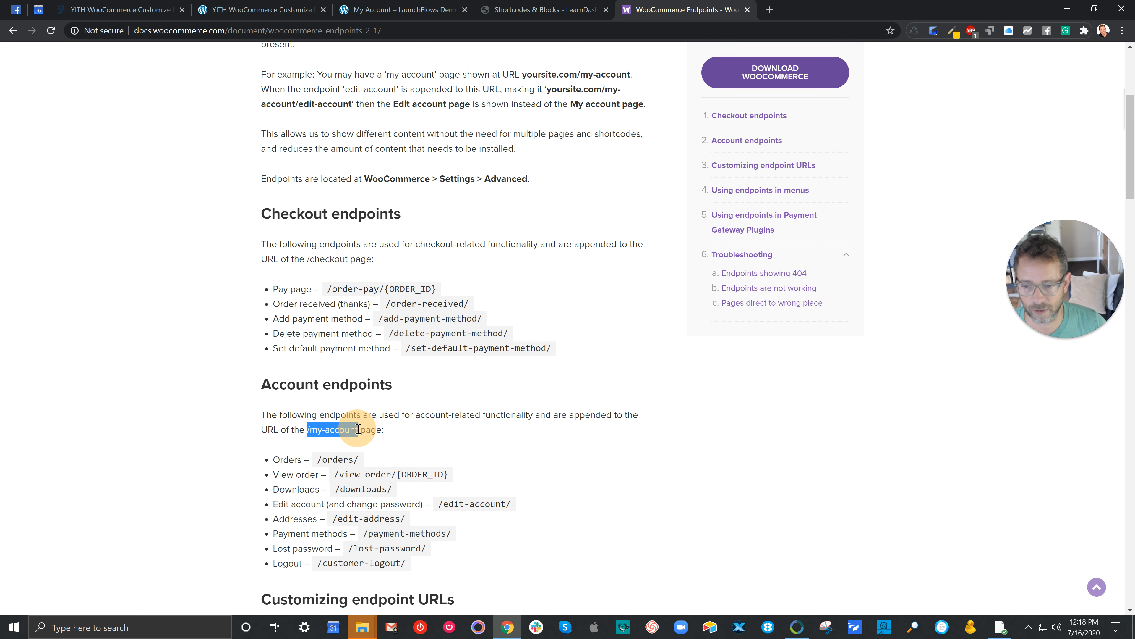
scroll(312, 353, down, 2)
click(320, 342)
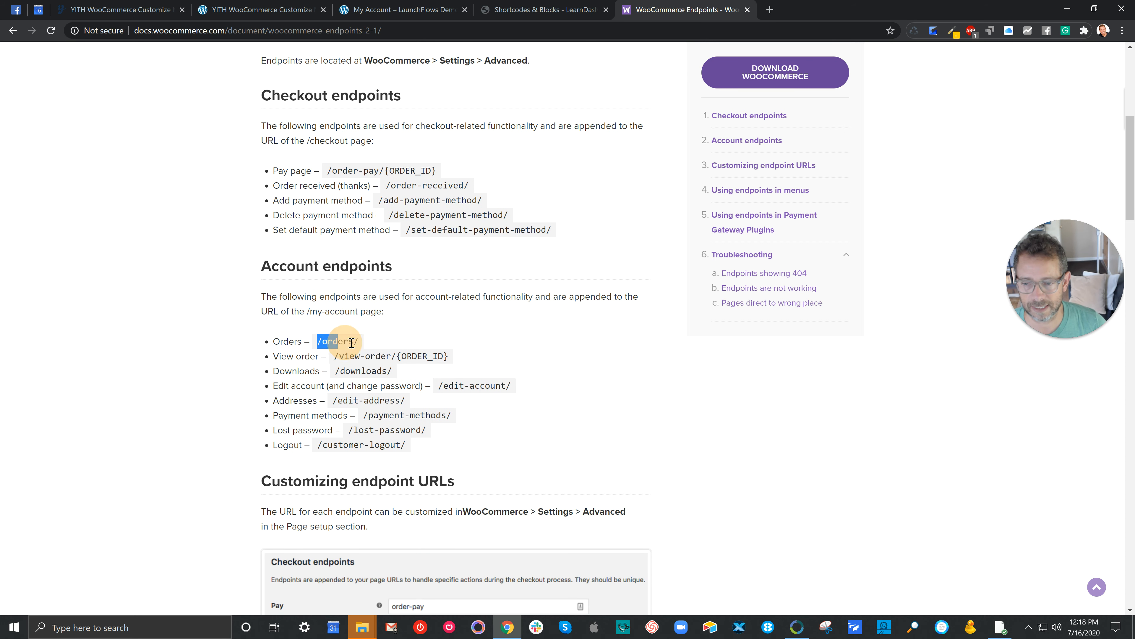
drag(339, 356, 385, 357)
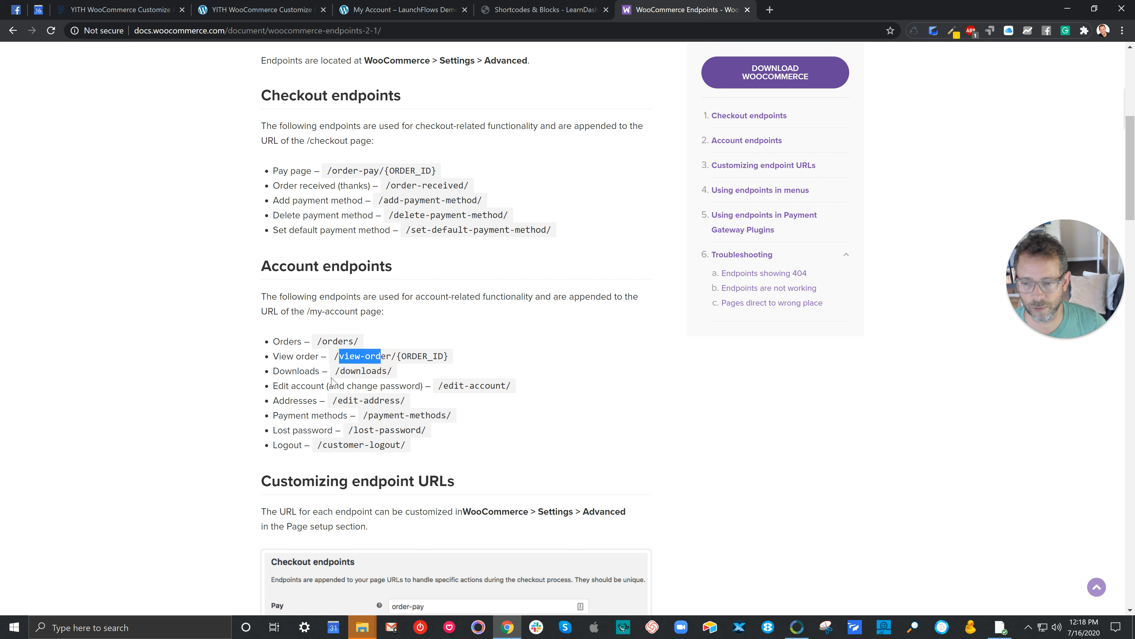
drag(280, 370, 381, 370)
drag(335, 400, 381, 401)
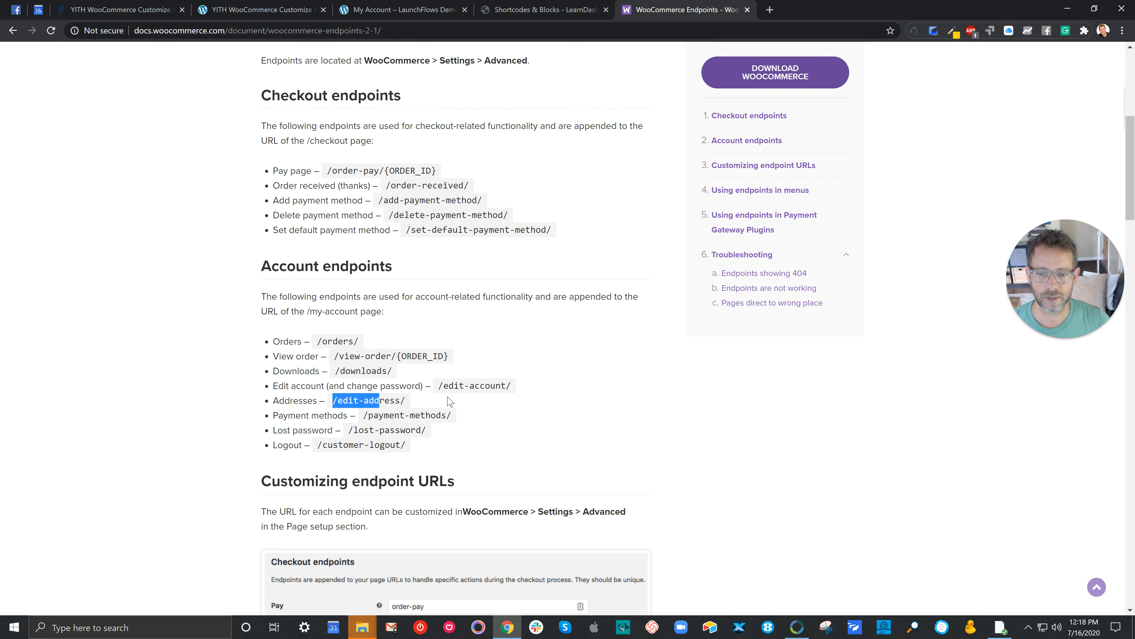
click(439, 385)
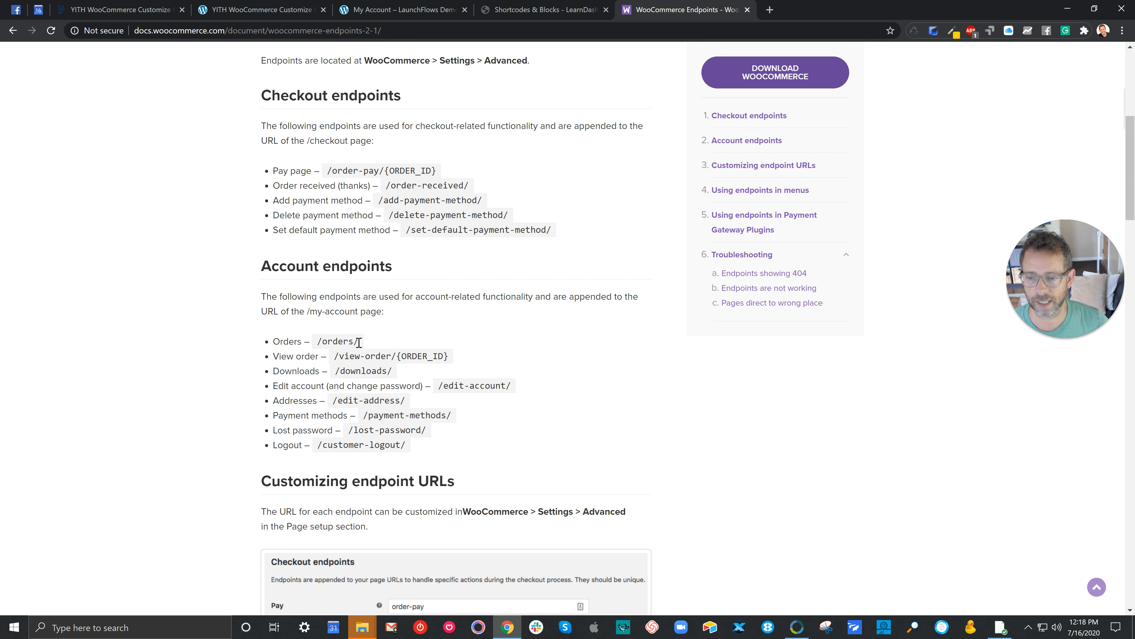
drag(359, 342, 350, 311)
double_click(345, 341)
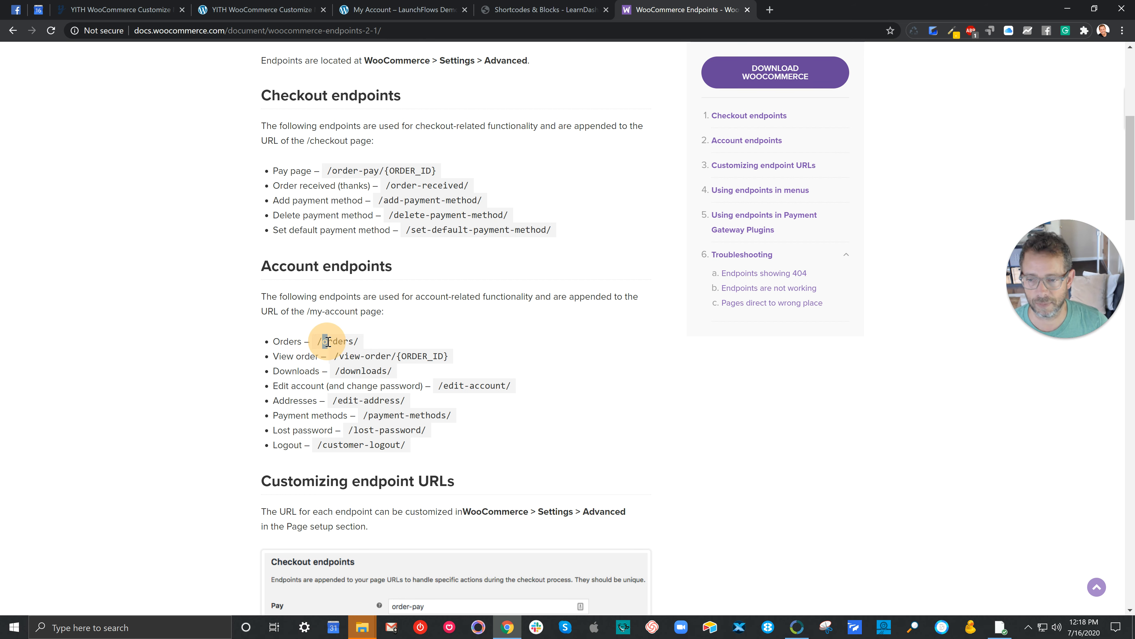
Step: Open My Orders from the live account page in a new browser tab and examine its /my-account/orders/ URL
click(382, 9)
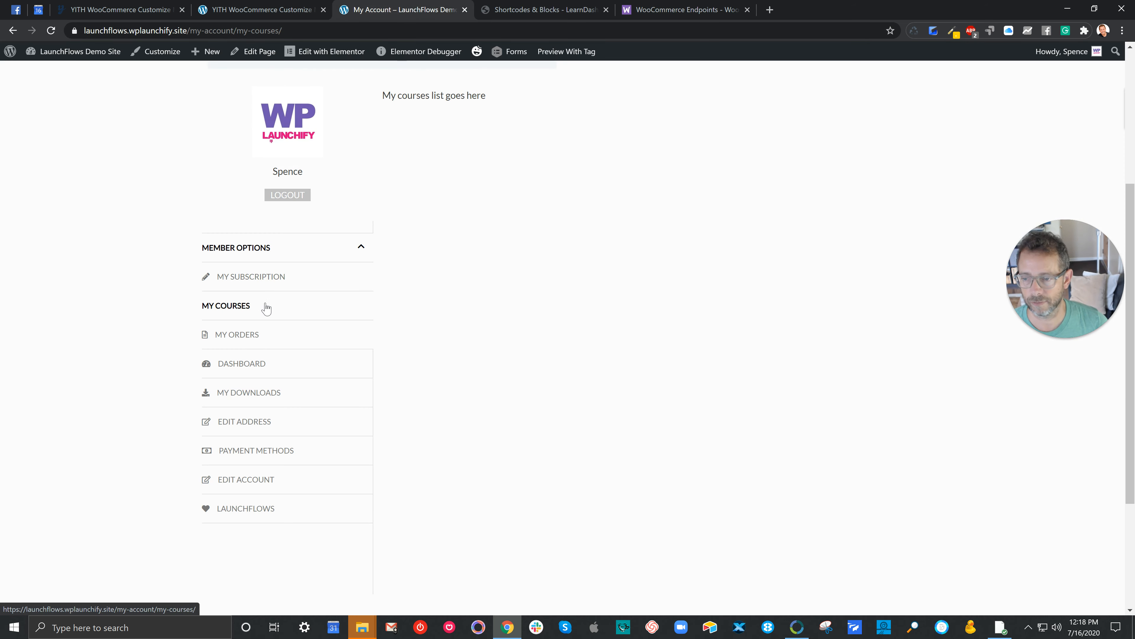
right_click(246, 335)
click(272, 338)
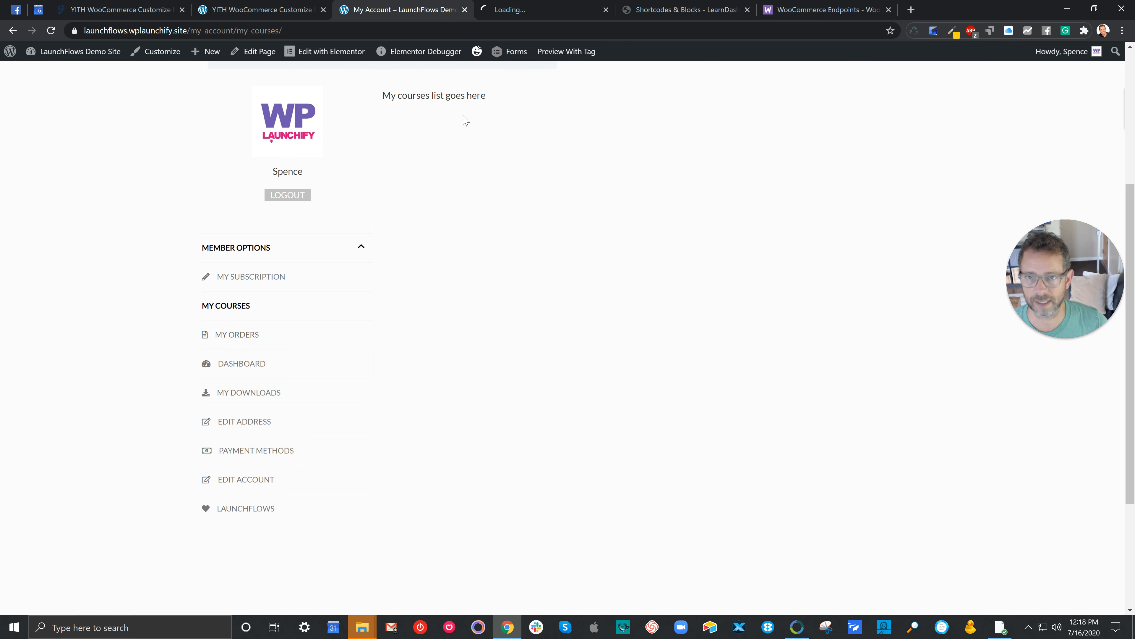
click(515, 9)
drag(264, 31, 191, 34)
click(284, 29)
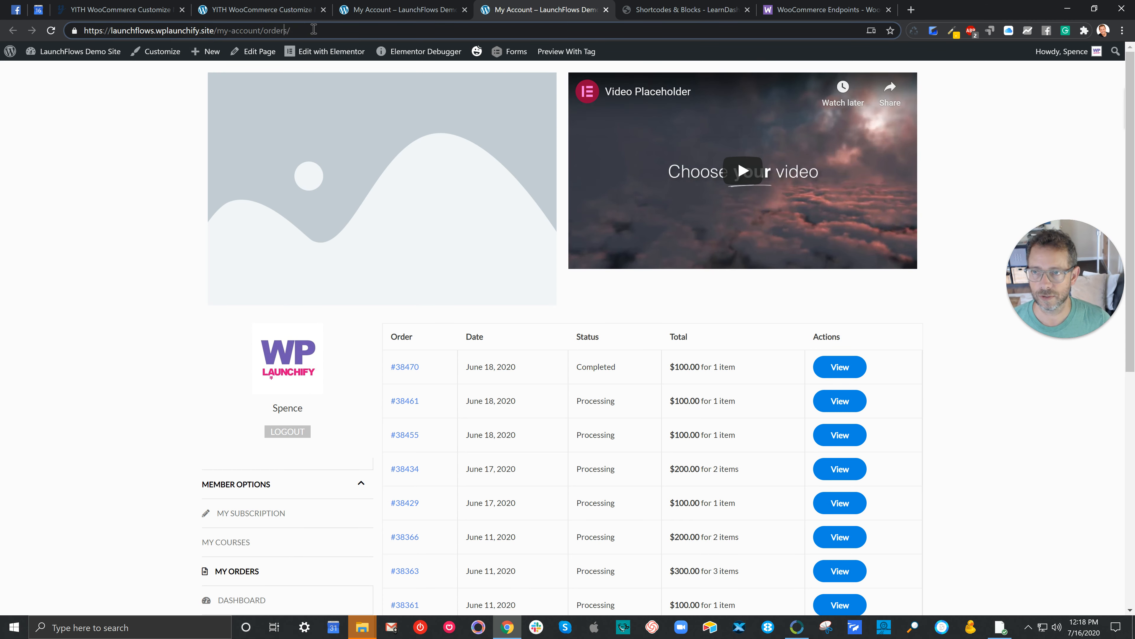
drag(313, 30, 82, 31)
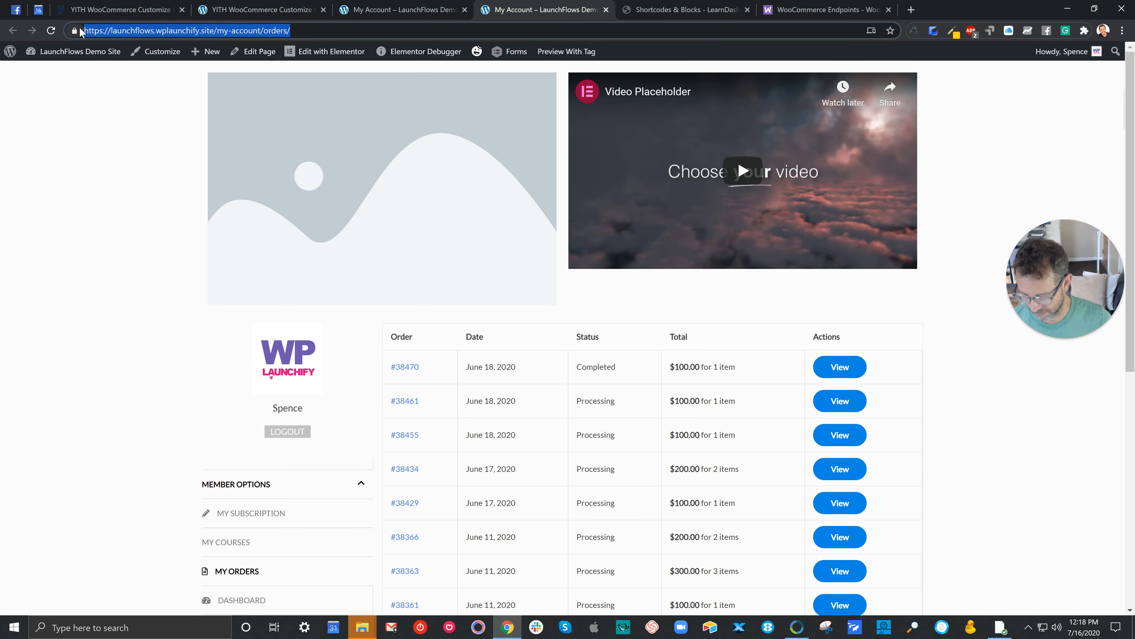
Step: Return to the My Courses account page and reopen the My Account page in the Elementor editor
click(380, 9)
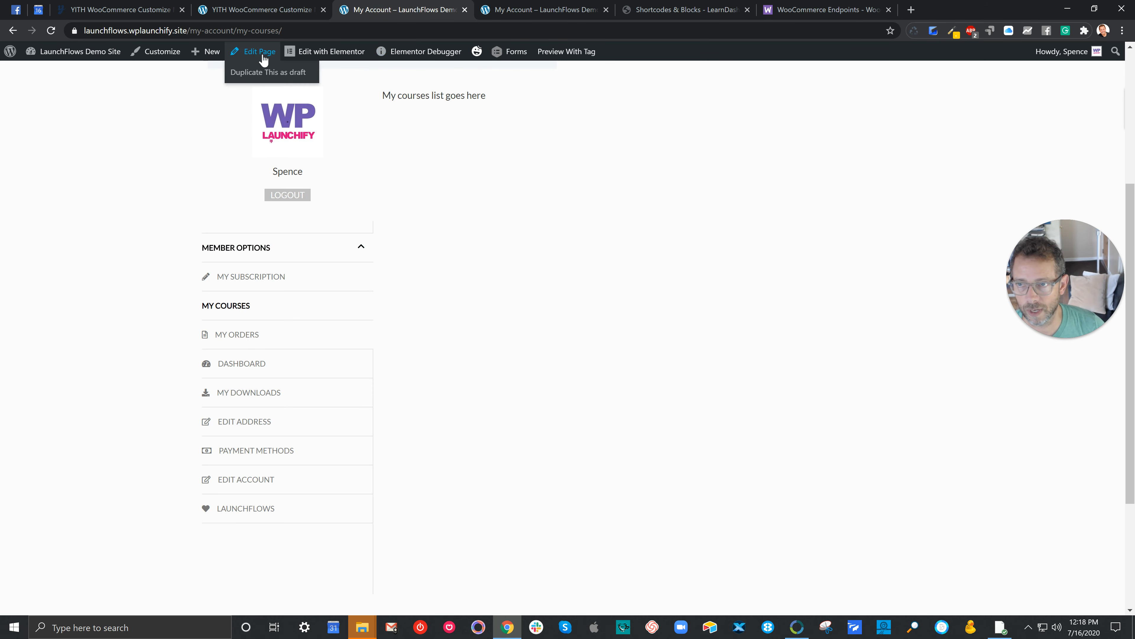
click(330, 57)
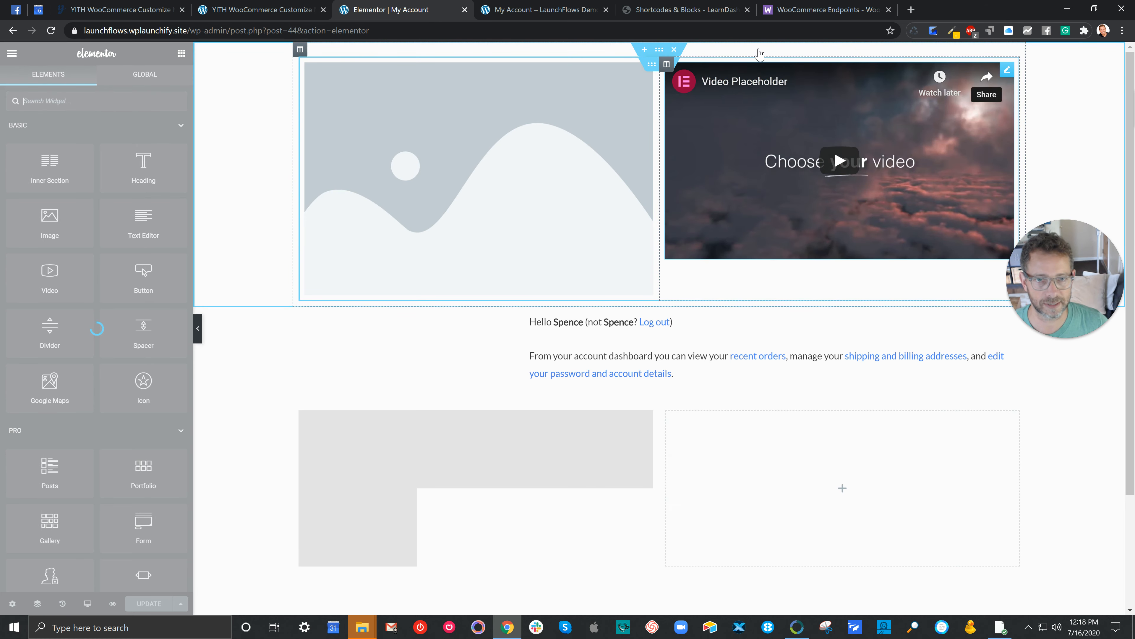
Step: Delete the video widget and the inner section holding the image placeholder above the account content
right_click(1006, 69)
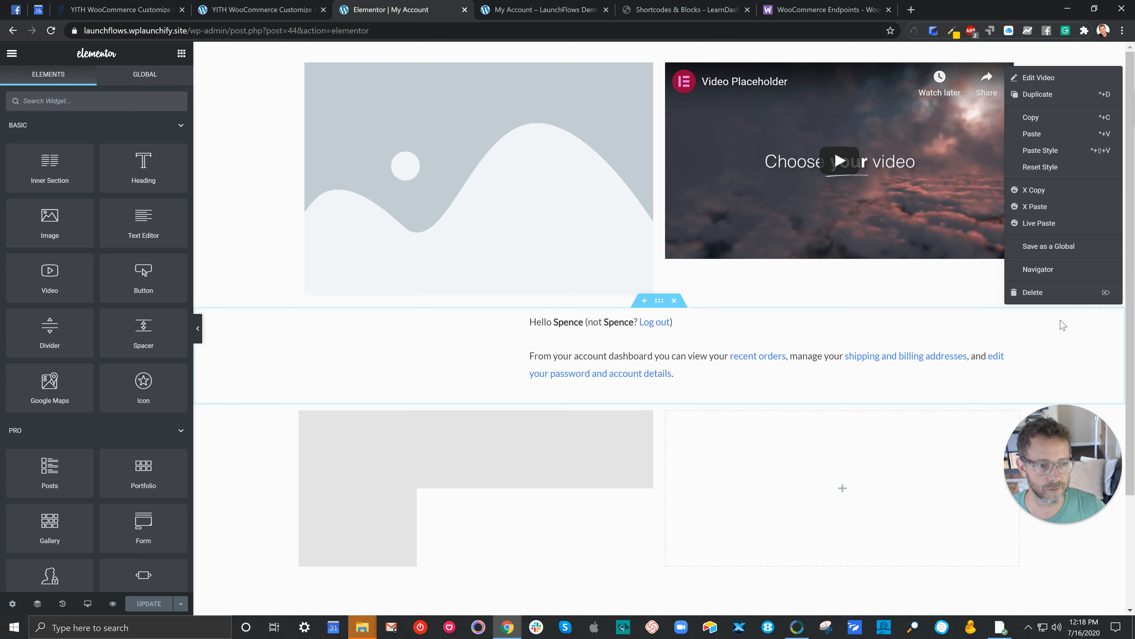
click(1043, 293)
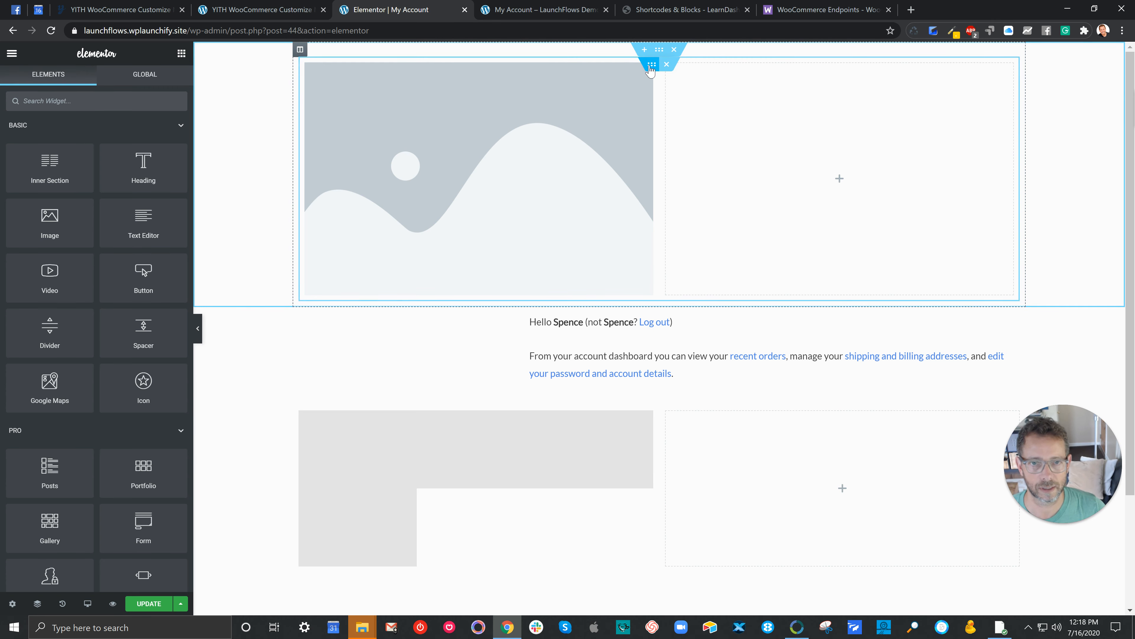
click(666, 64)
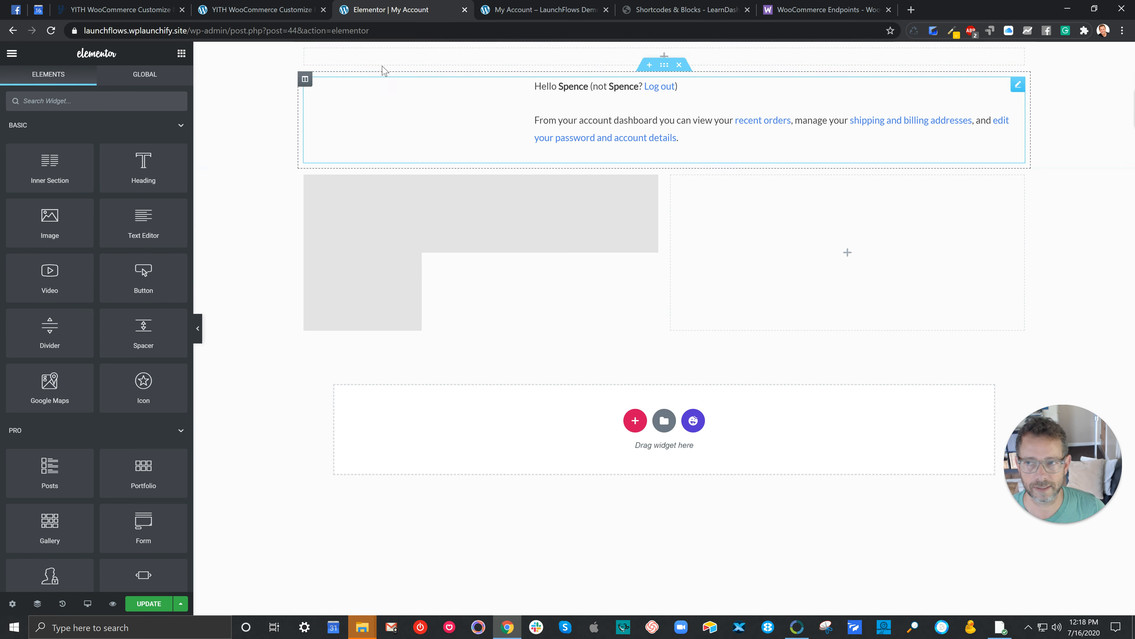
Step: Add a Button widget to the emptied top section and set its link to the relative path /my-account/orders/
click(180, 56)
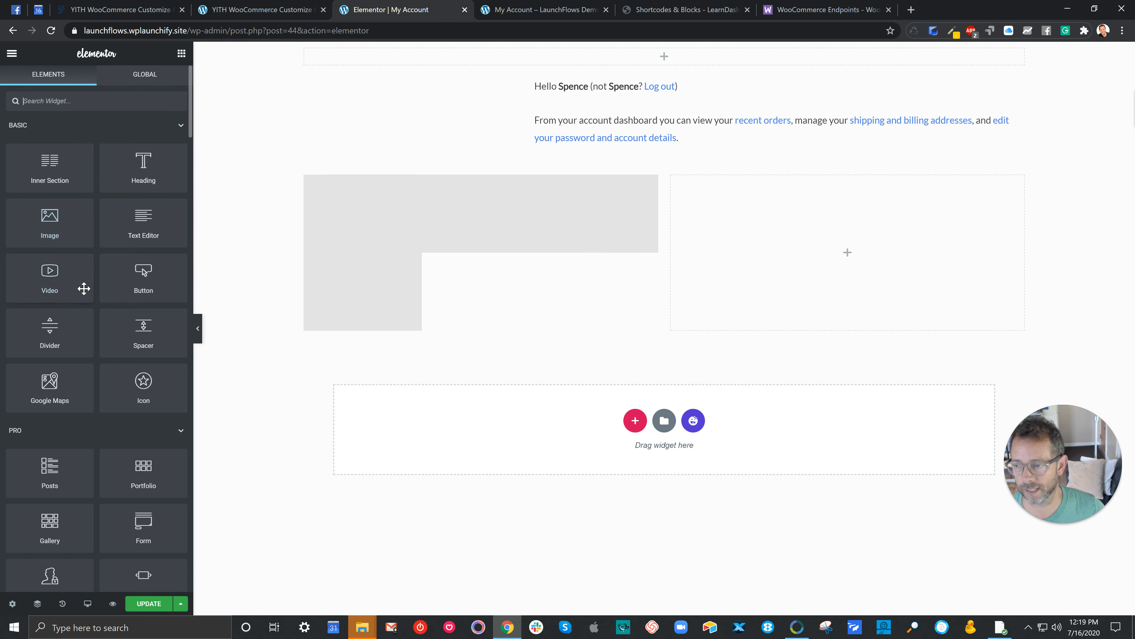
drag(125, 274, 385, 86)
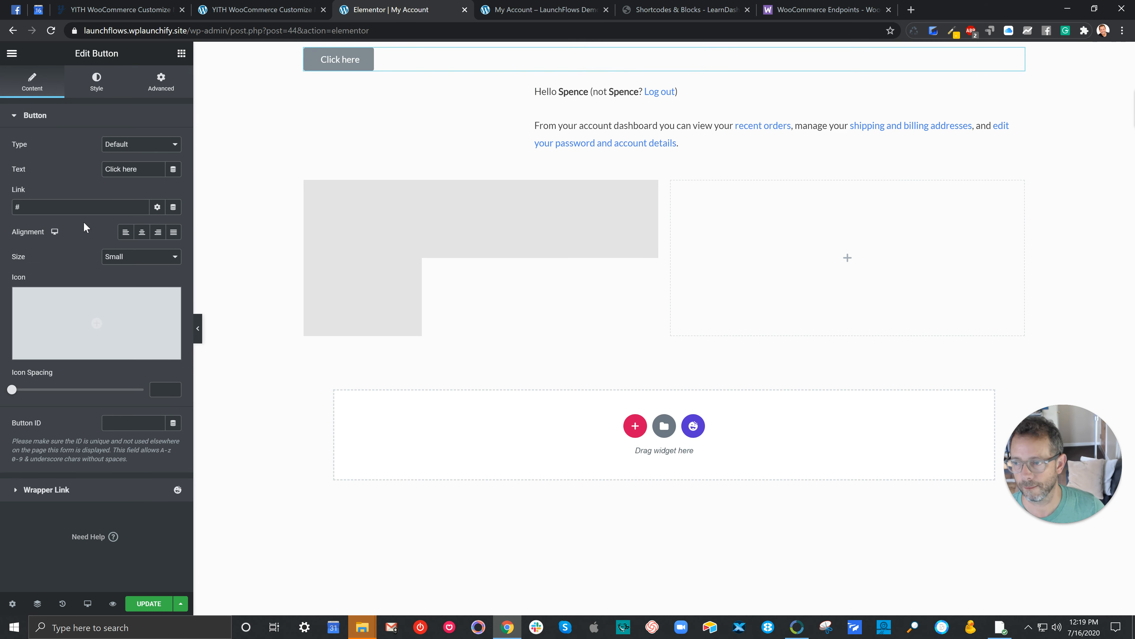
drag(58, 208, 6, 206)
key(ctrl+v)
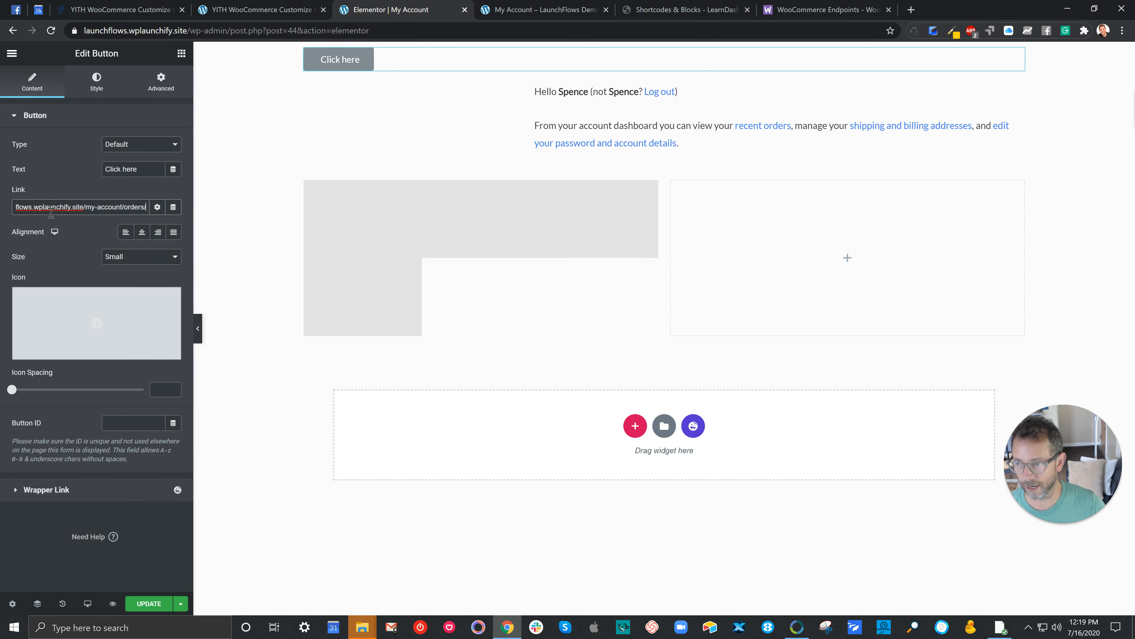
drag(84, 207, 2, 197)
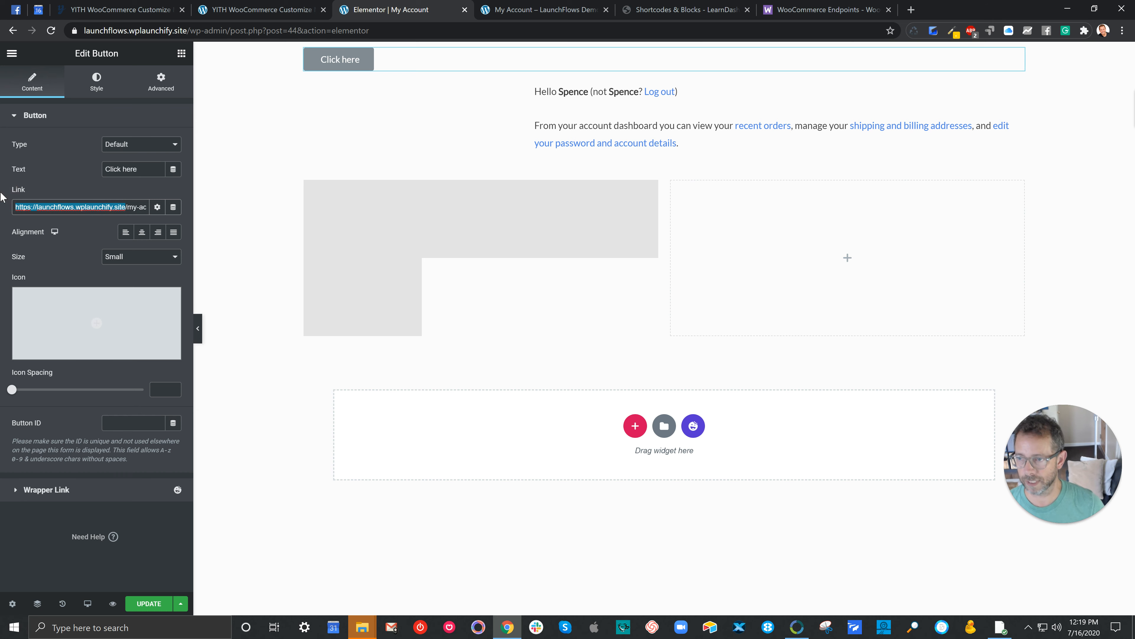
key(BackSpace)
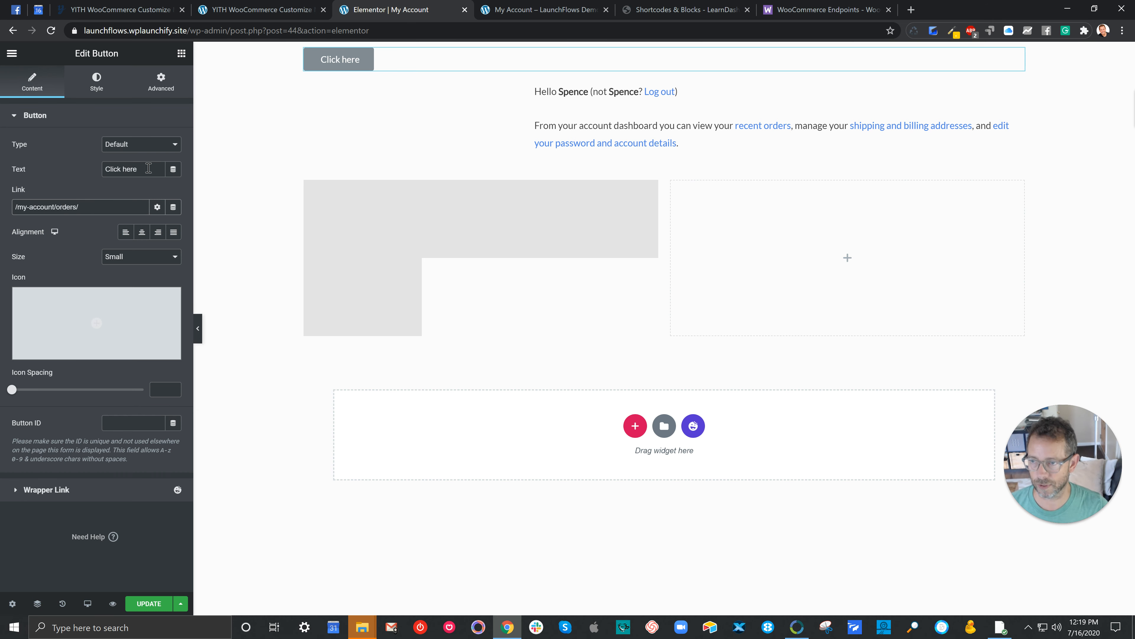
Step: Label the button "View My Orders" and align it to the center
drag(149, 169, 85, 154)
text(View My Orders)
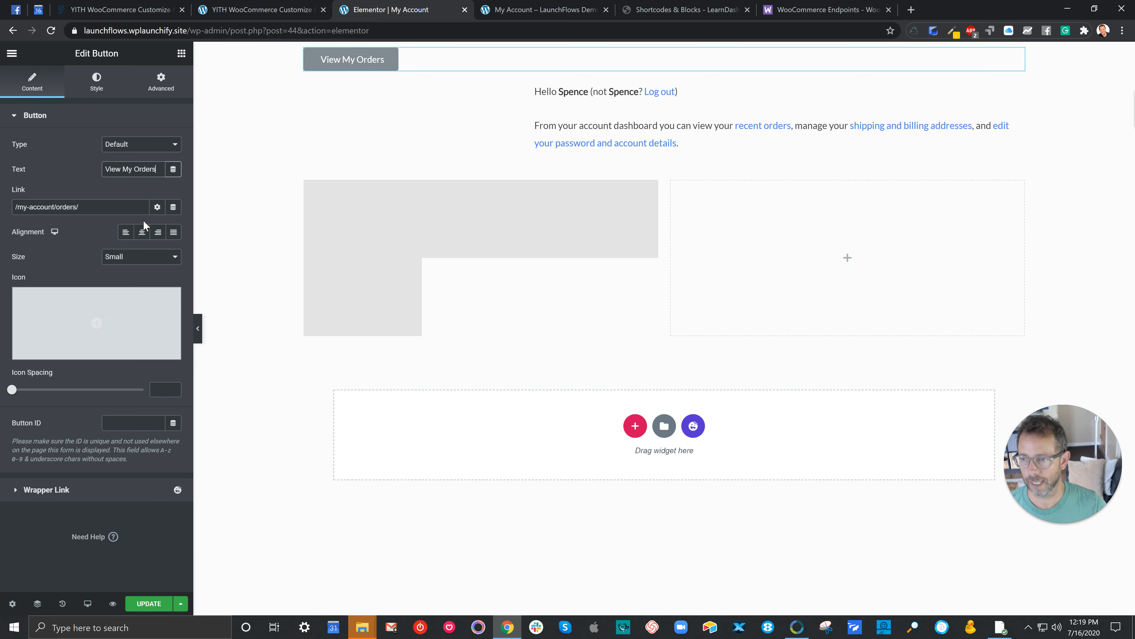
click(142, 231)
Step: Style the View My Orders button with the saved pink background color and white (#FFFFFF) text
click(97, 82)
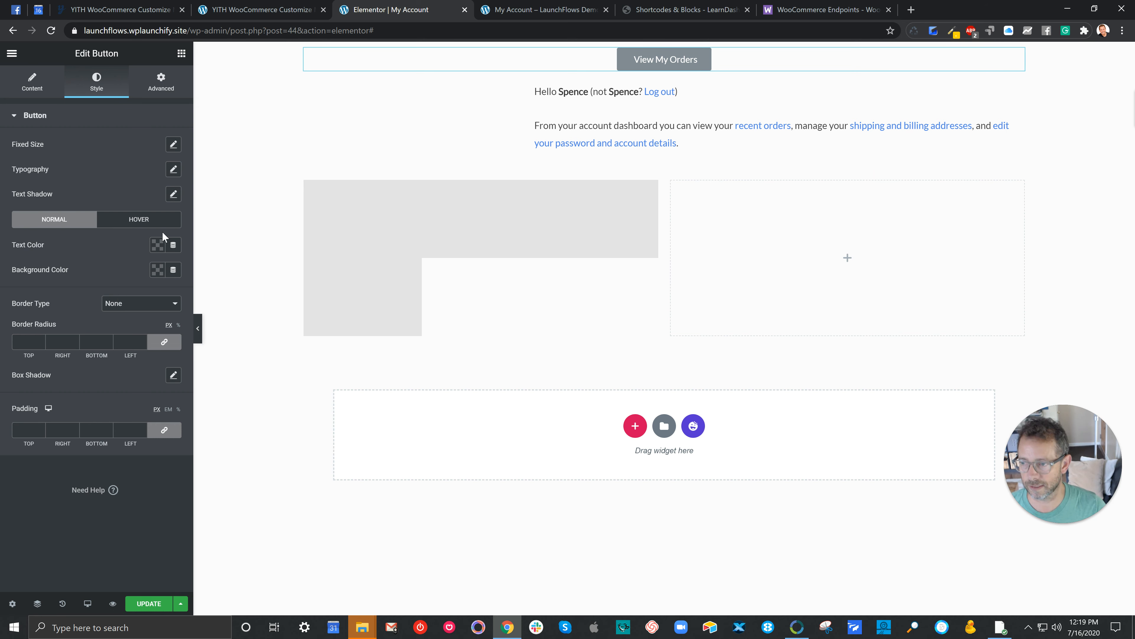
click(157, 269)
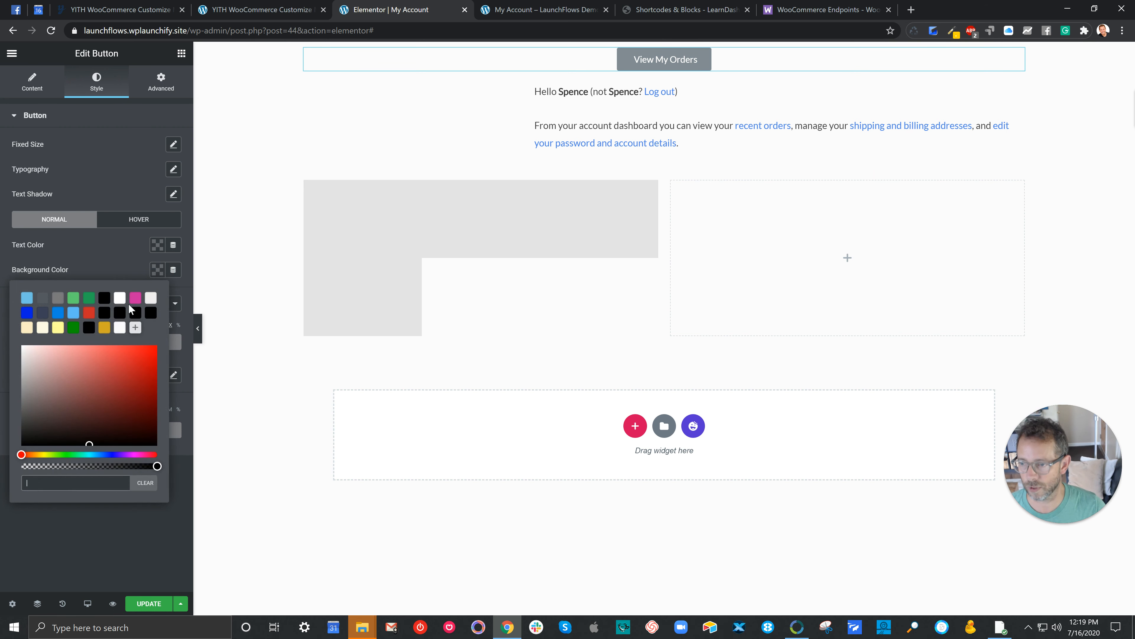
click(135, 298)
click(157, 245)
click(120, 273)
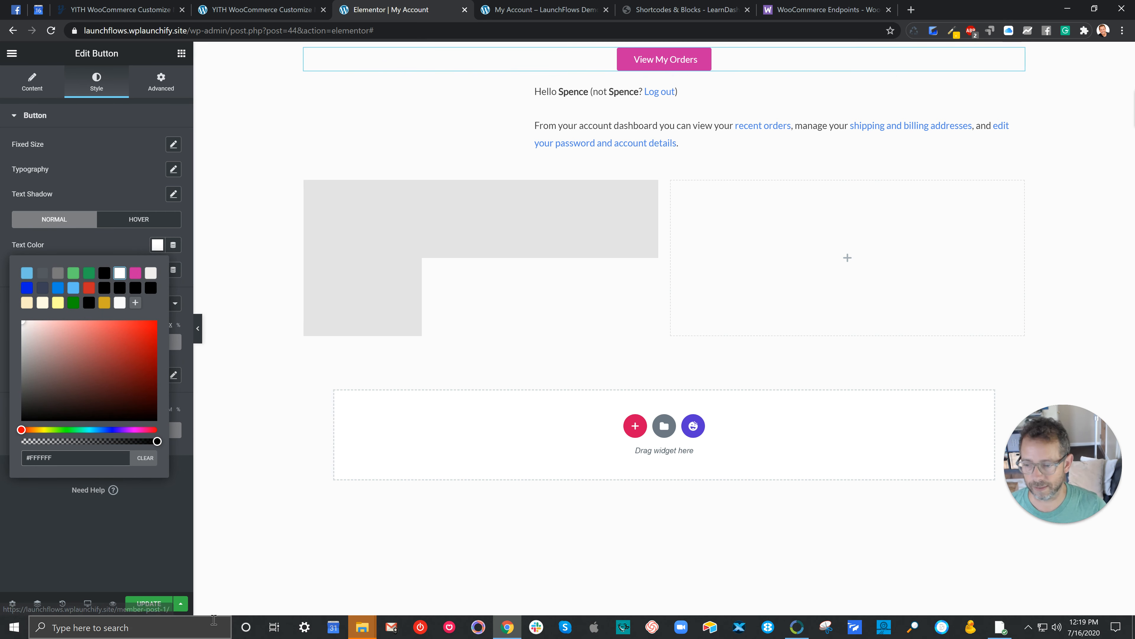
Step: Save the My Account page changes and reload the live My Orders page to check the new button
click(148, 604)
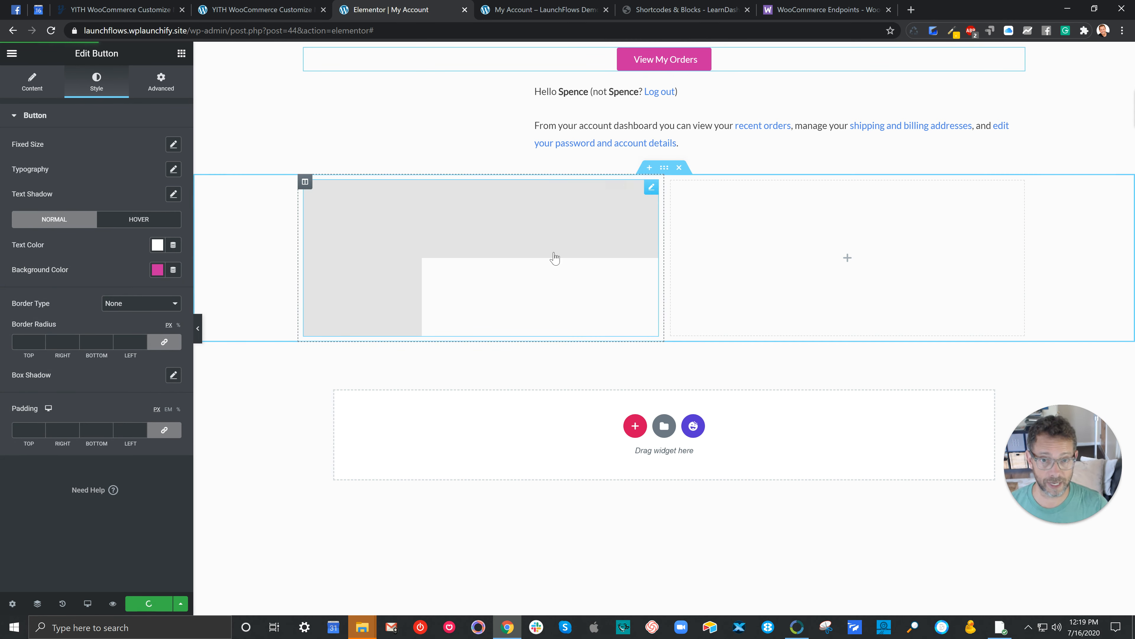
click(509, 10)
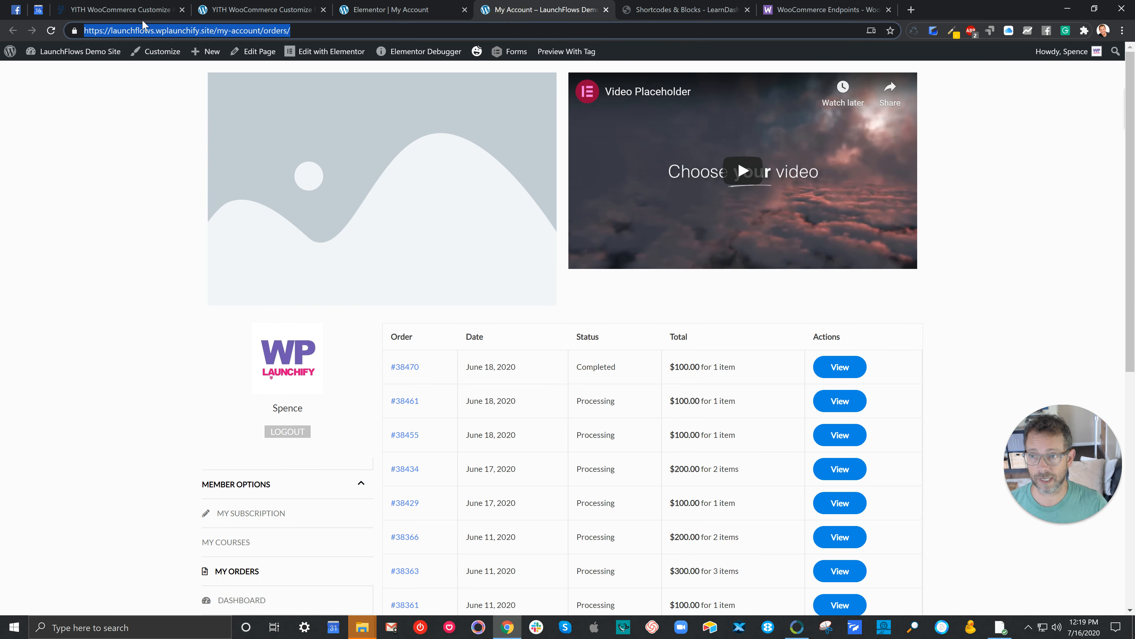
click(50, 30)
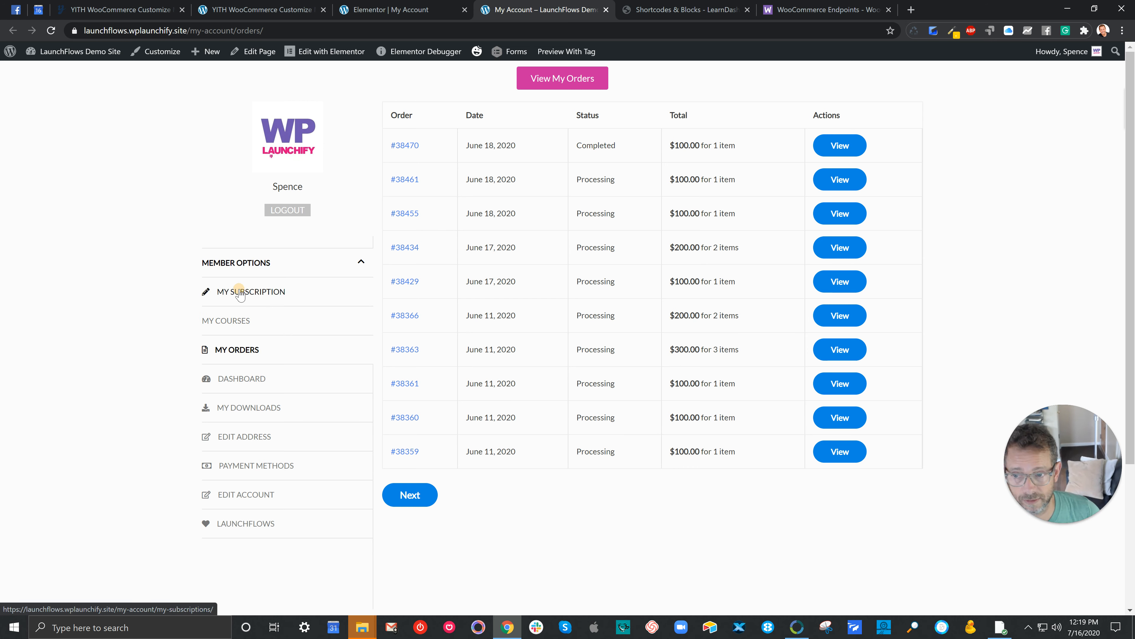
click(224, 291)
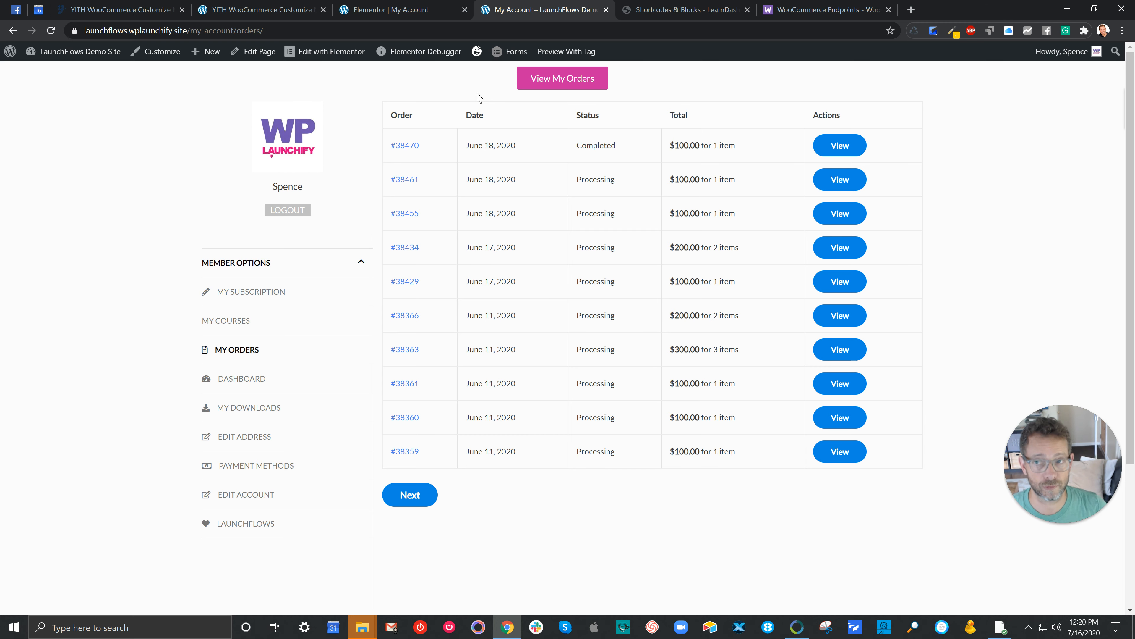
Step: Open Elementor's Saved Templates list from the WordPress admin tab and highlight the Shortcode column heading
click(251, 13)
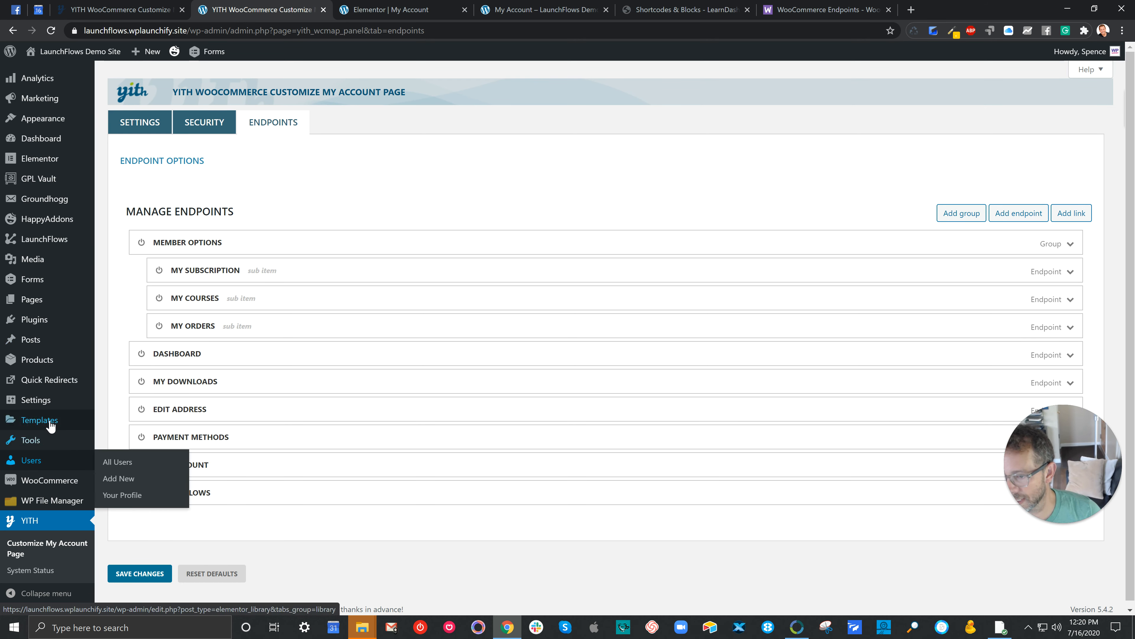
mouse_move(51, 421)
click(118, 423)
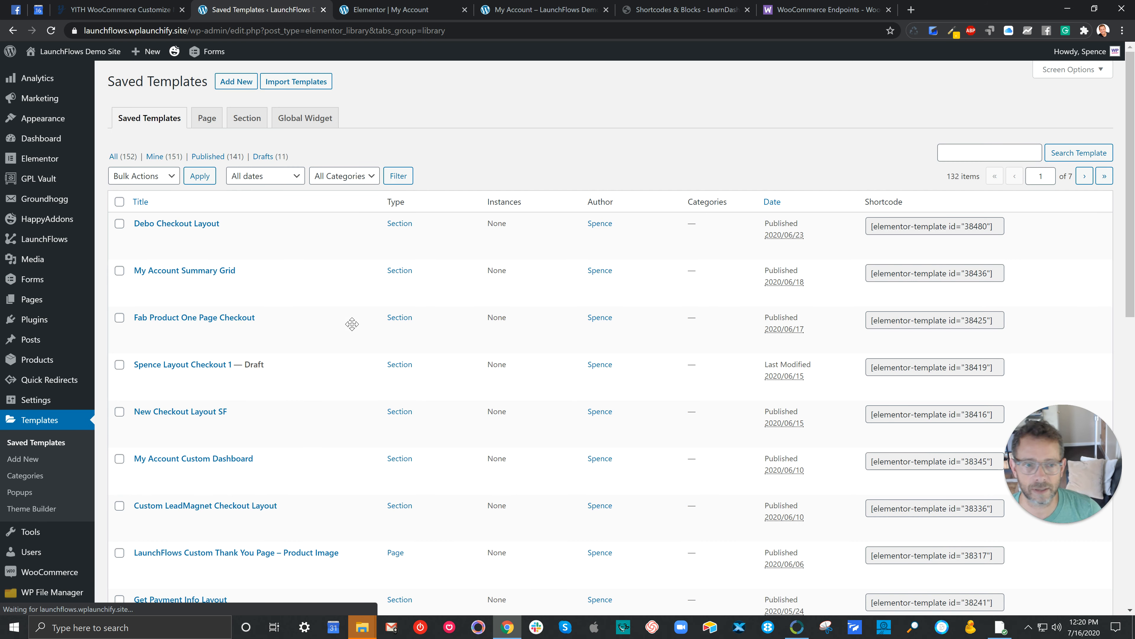
double_click(879, 202)
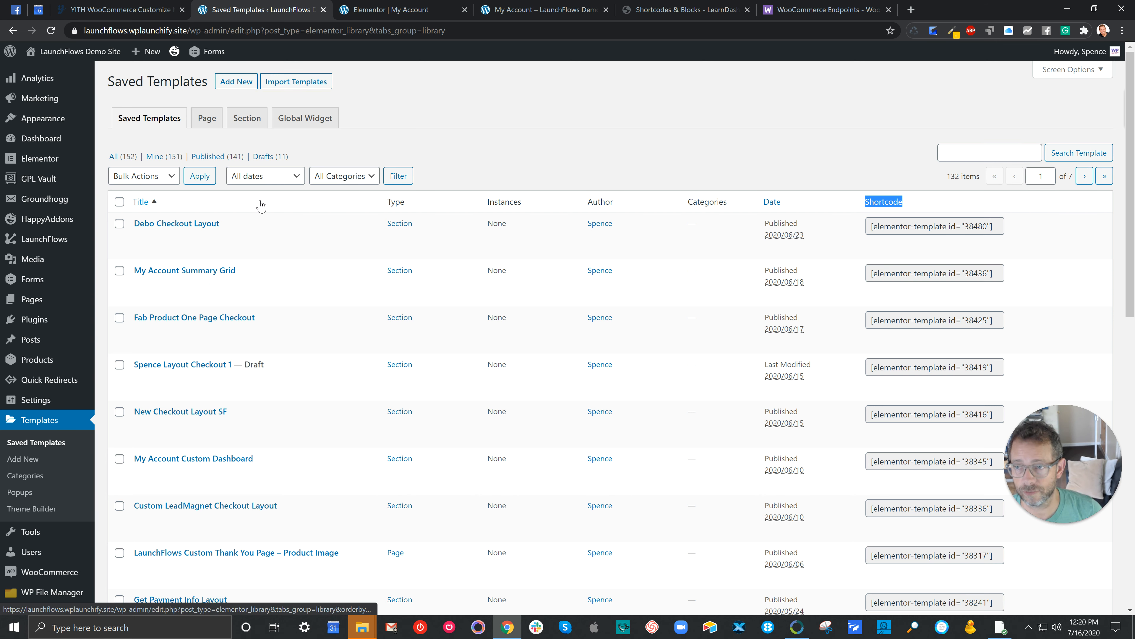
Step: Create a new Section template named "Custom My Account Layout", leaving its location unset
click(246, 85)
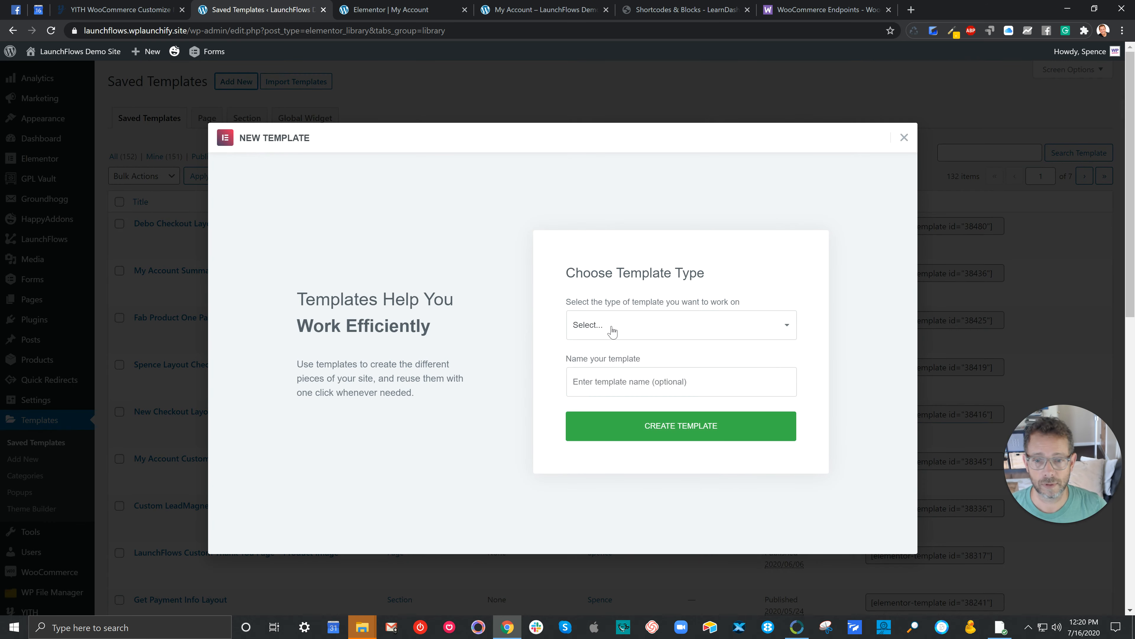
click(610, 327)
click(609, 364)
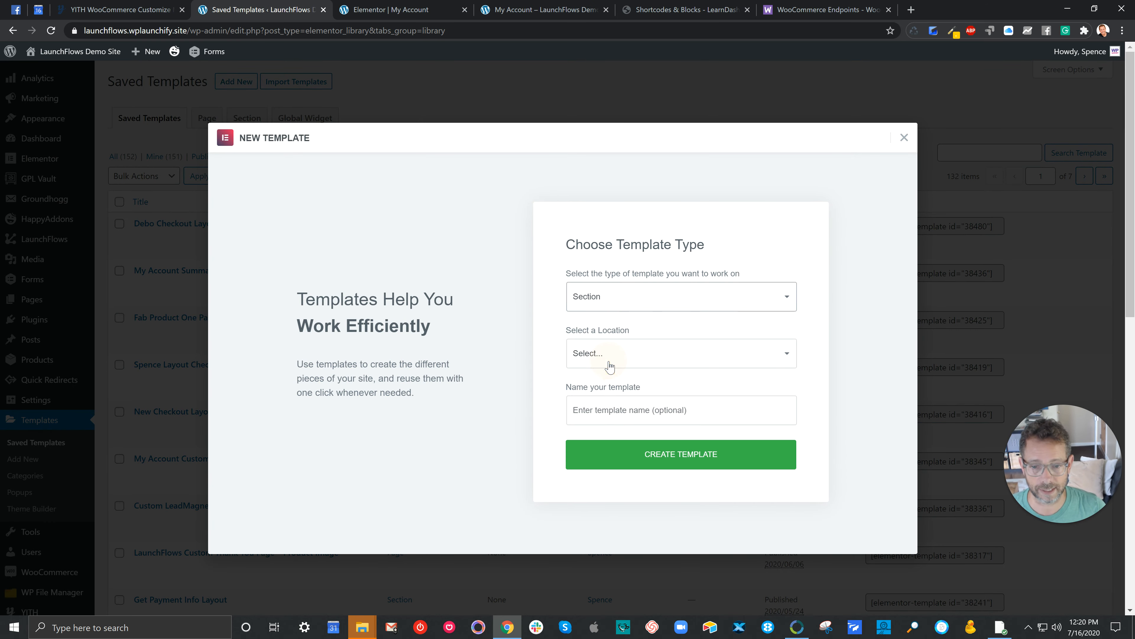
click(606, 357)
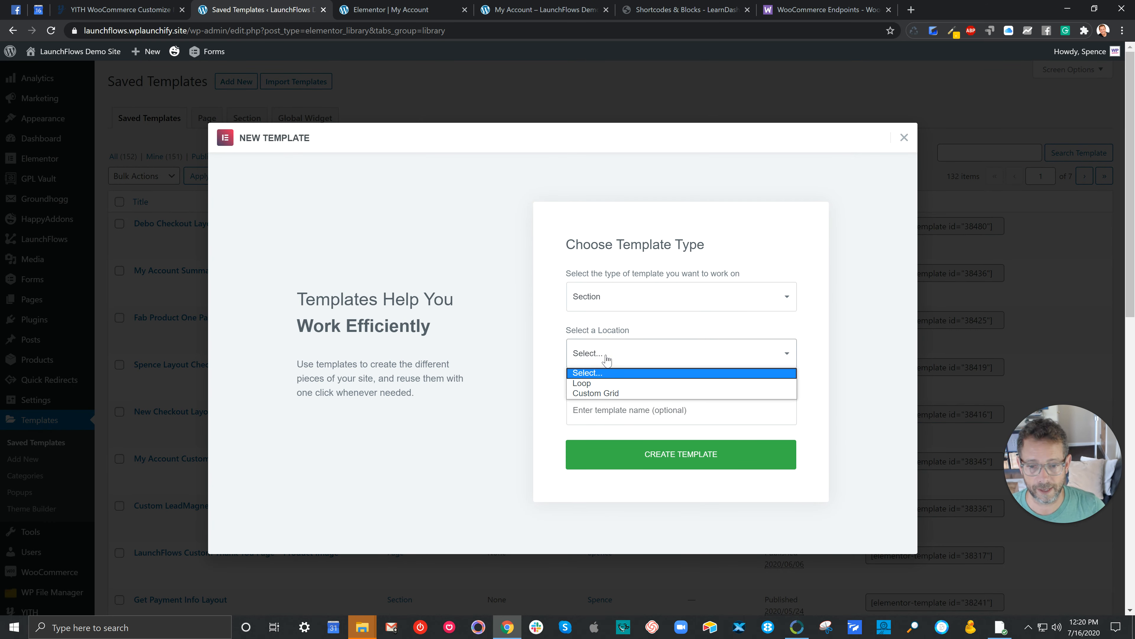
click(602, 357)
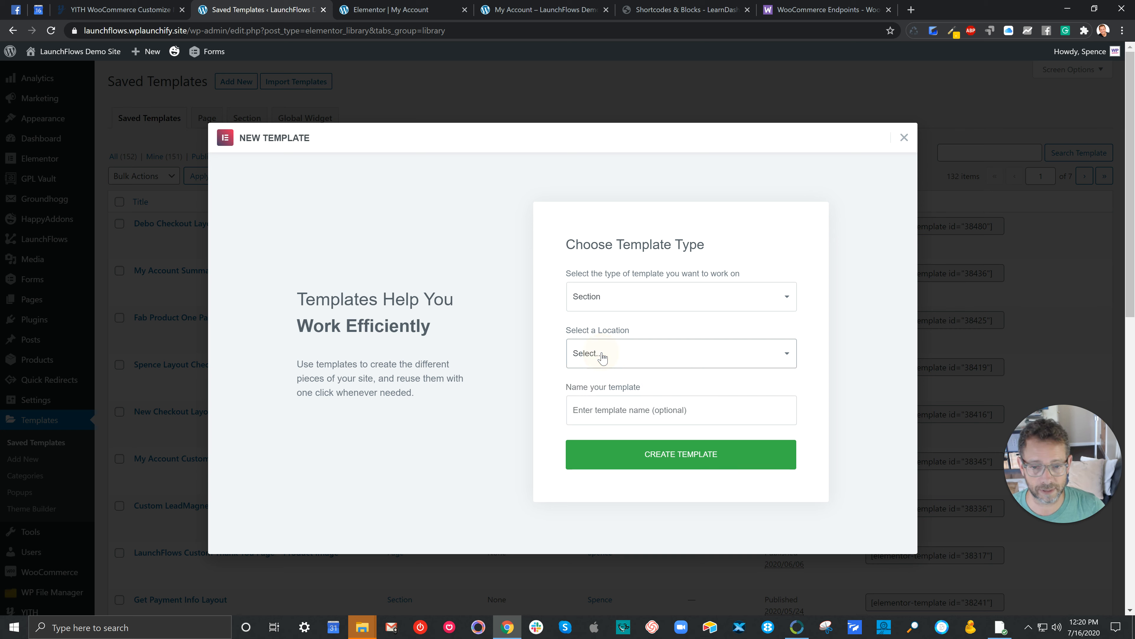
click(606, 408)
text(Cu)
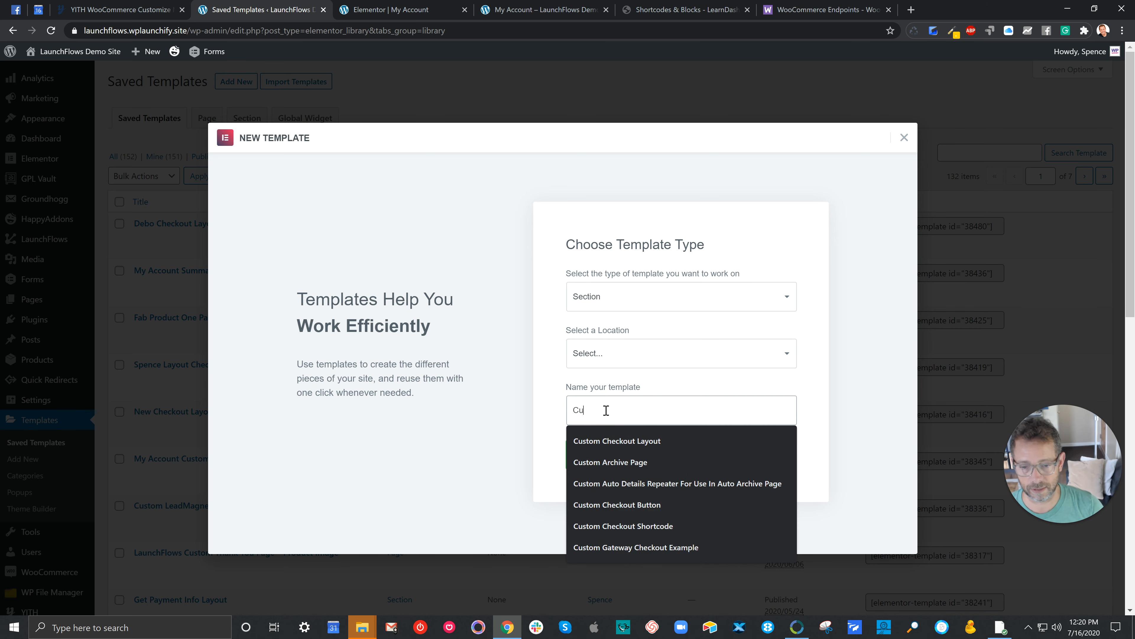
text(stom My Account Layout)
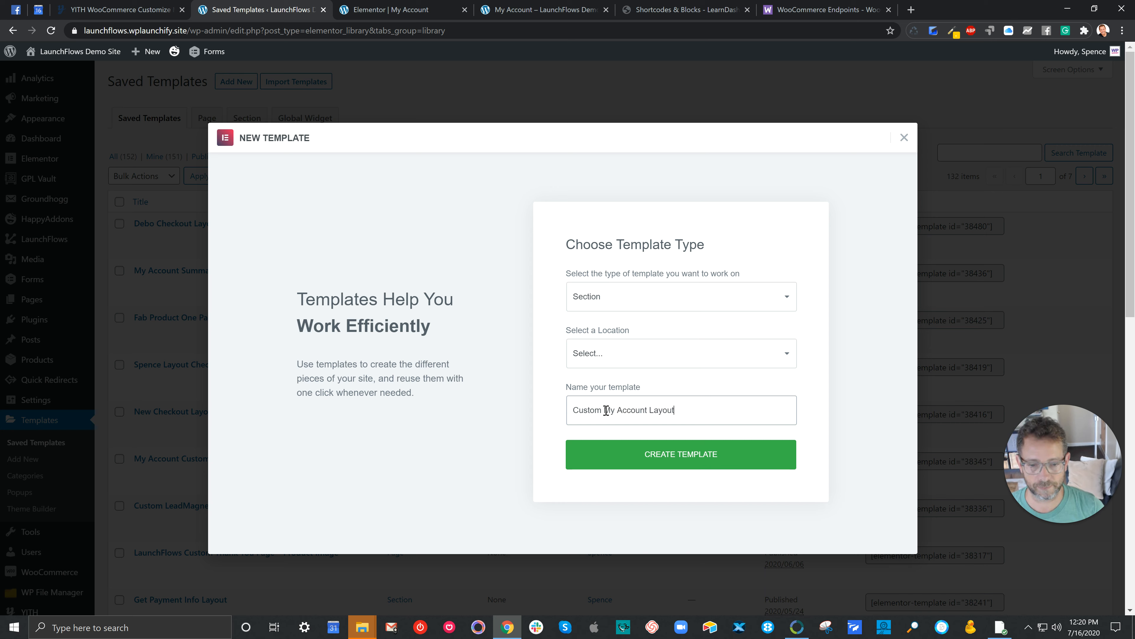
click(632, 452)
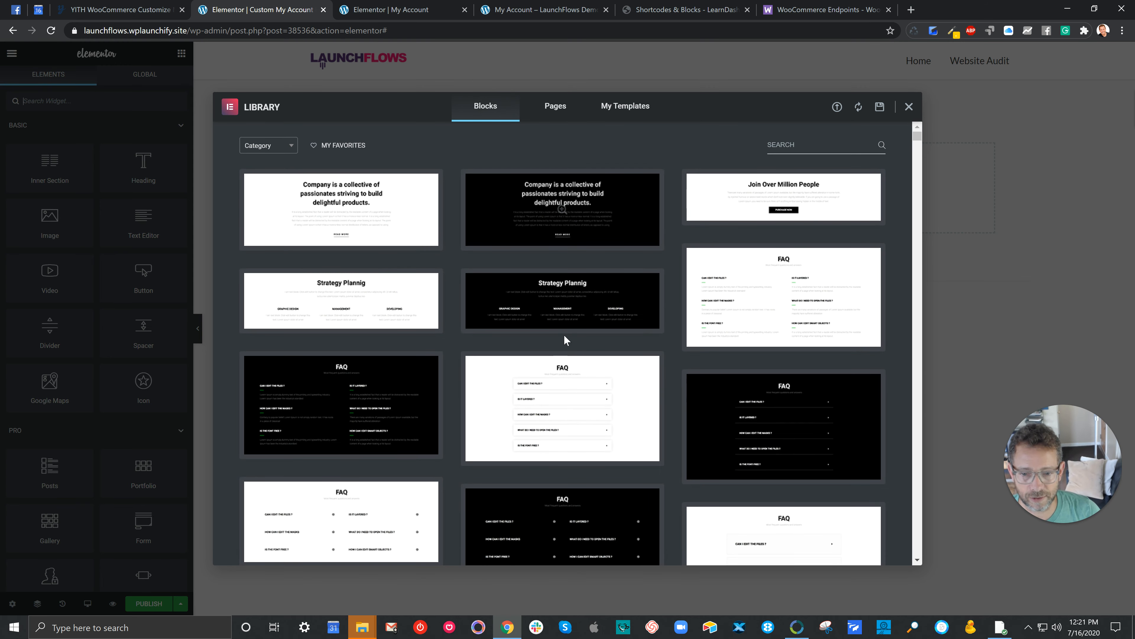
Step: Dismiss the Elementor library and insert the "Grow your online Community with us" block from the Happy Library
click(909, 106)
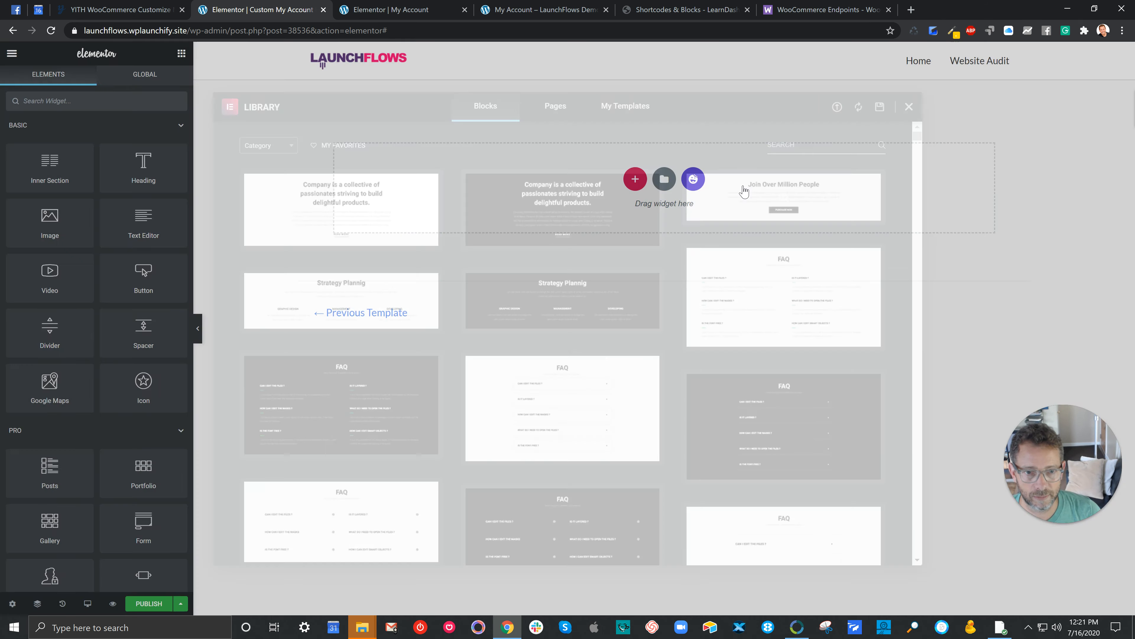
click(693, 180)
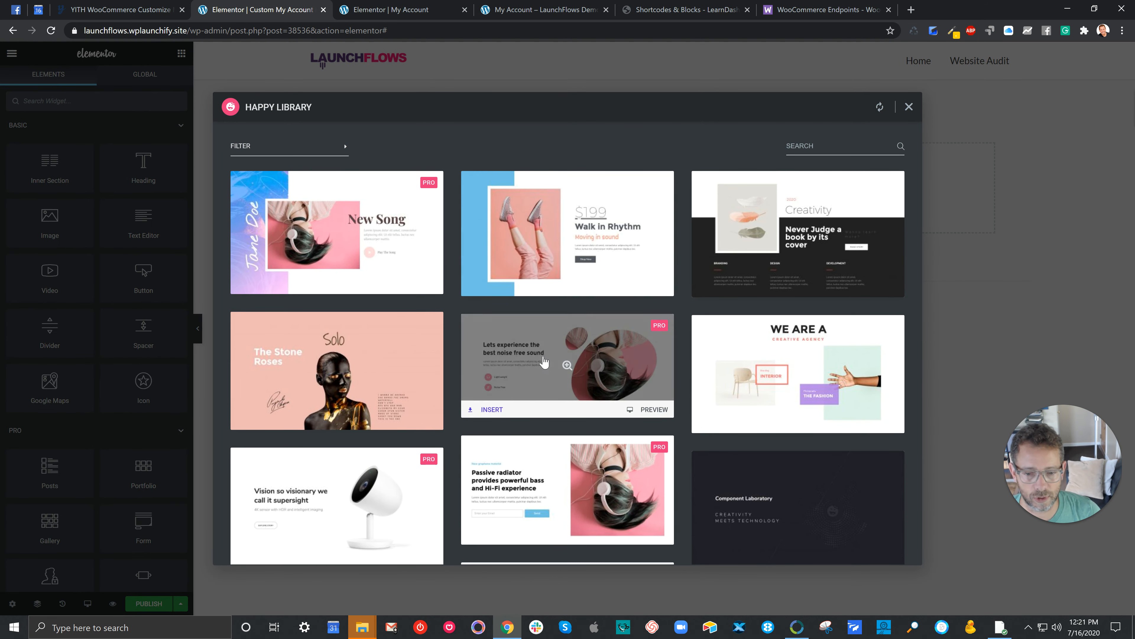
scroll(553, 375, down, 6)
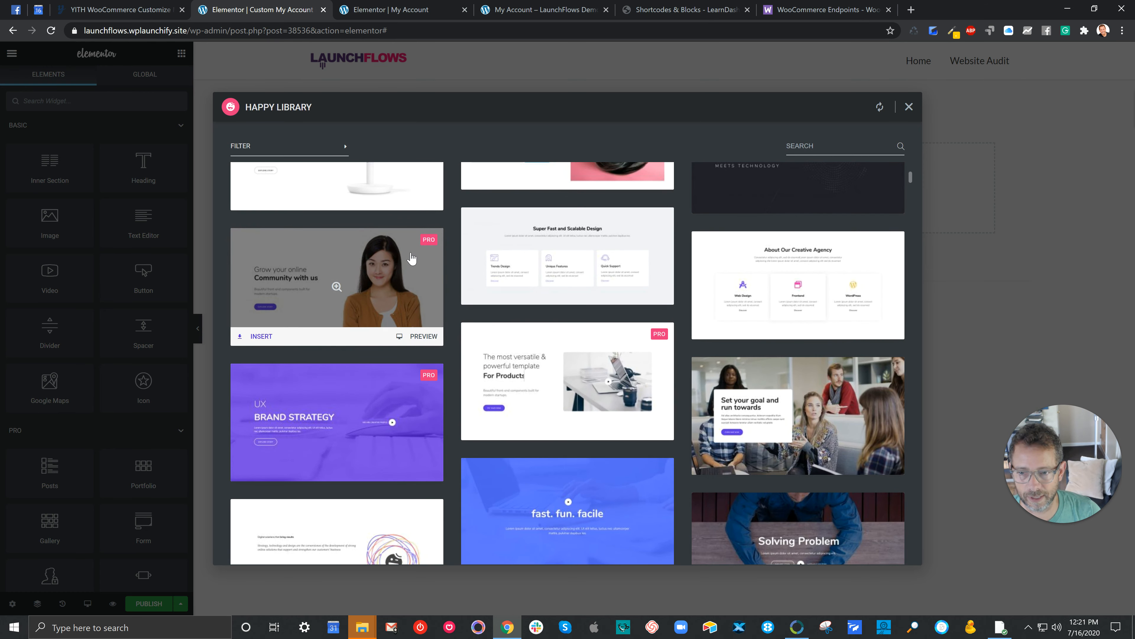
click(261, 336)
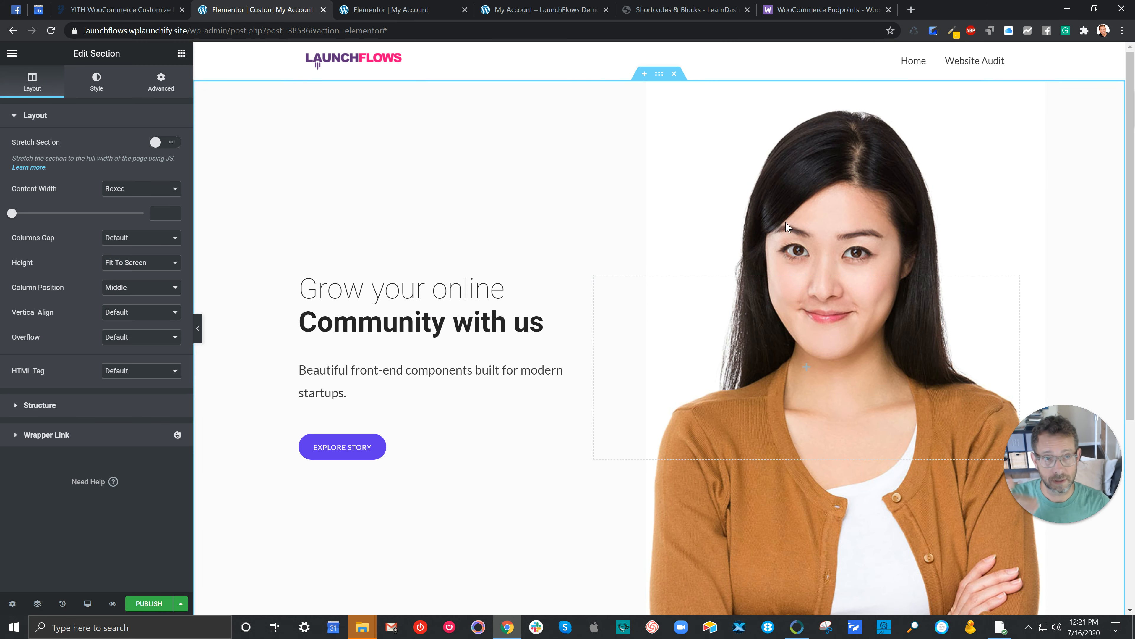
Step: Publish the Custom My Account Layout template, exit to the dashboard and find its shortcode in the Saved Templates list
click(145, 603)
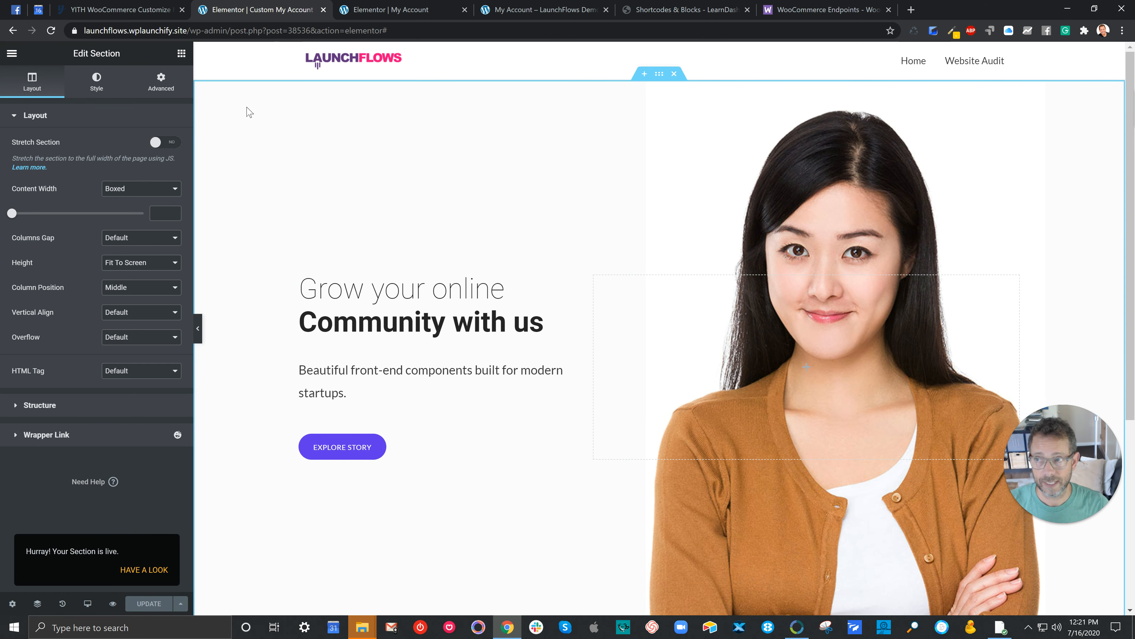
click(14, 54)
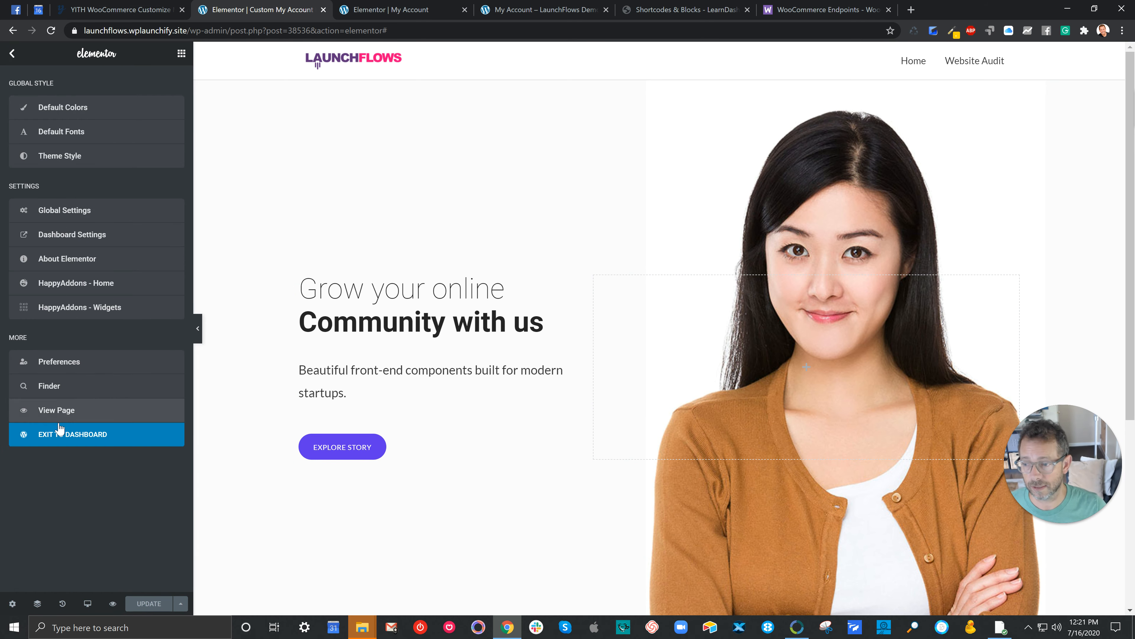
click(63, 434)
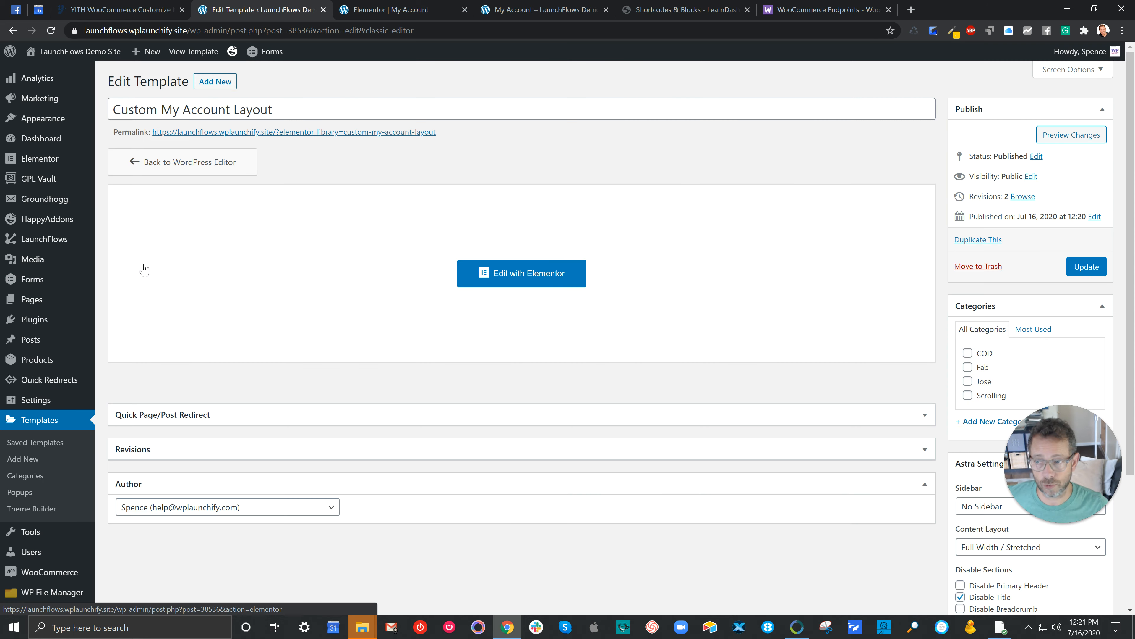
click(43, 442)
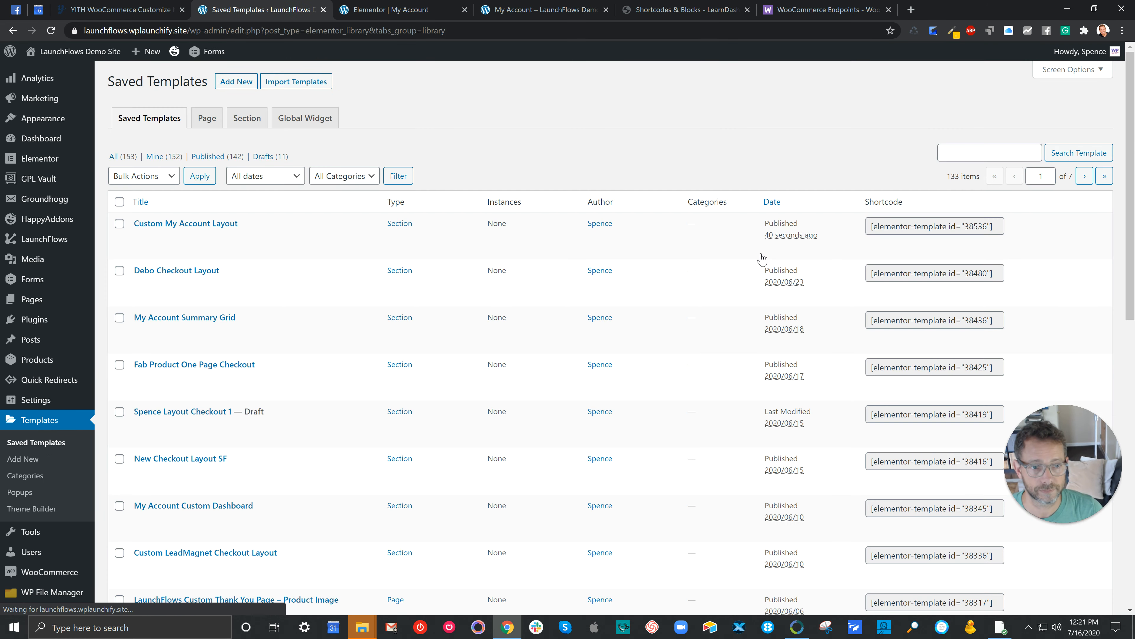
mouse_move(245, 222)
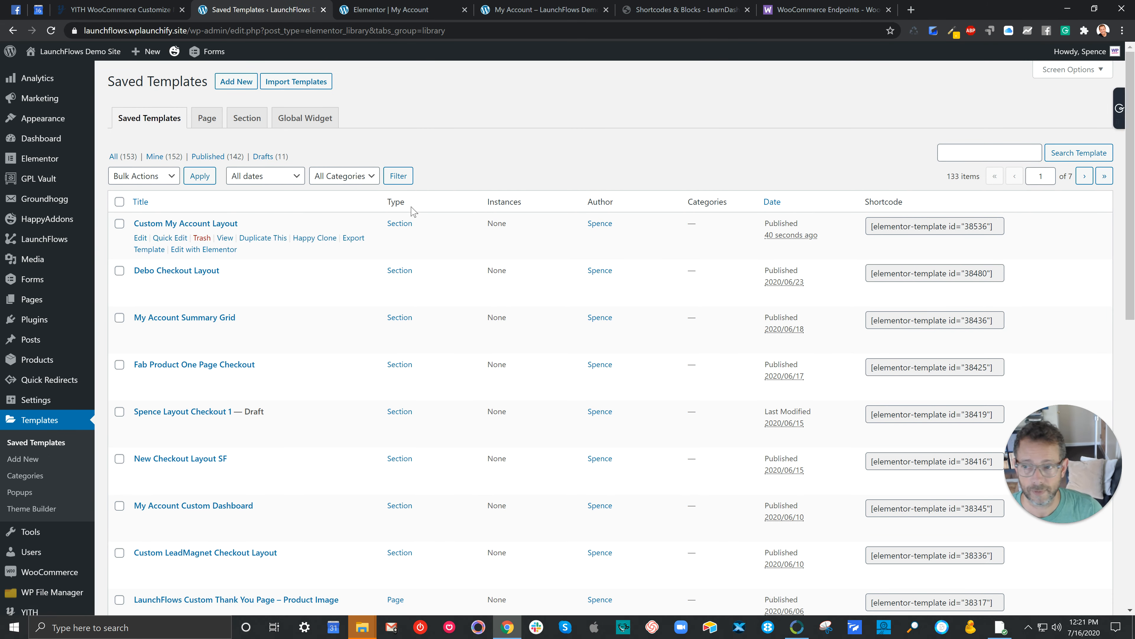
Step: Copy the Custom My Account Layout template's shortcode and open the endpoint management of YITH's Customize My Account Page
click(898, 228)
right_click(894, 235)
click(898, 241)
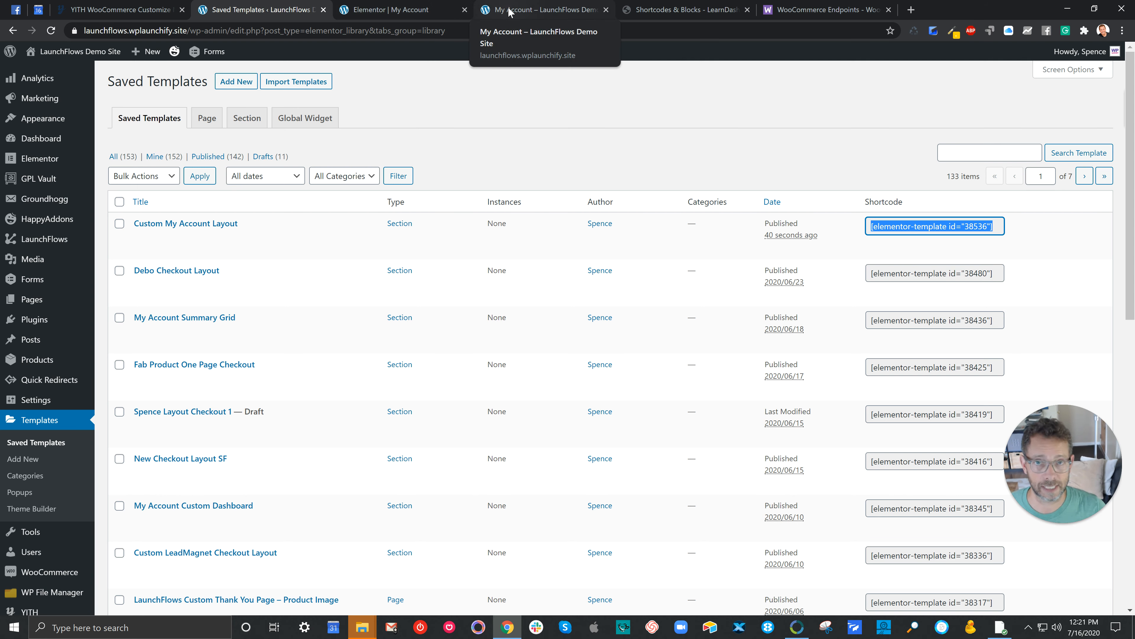
mouse_move(47, 554)
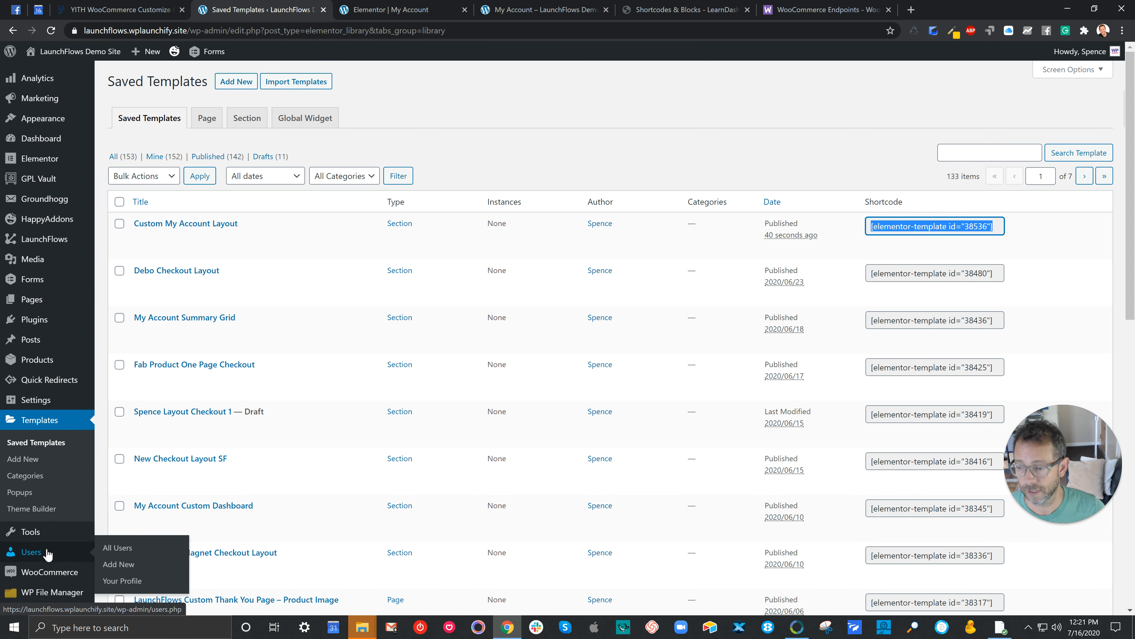
scroll(47, 554, down, 6)
click(121, 560)
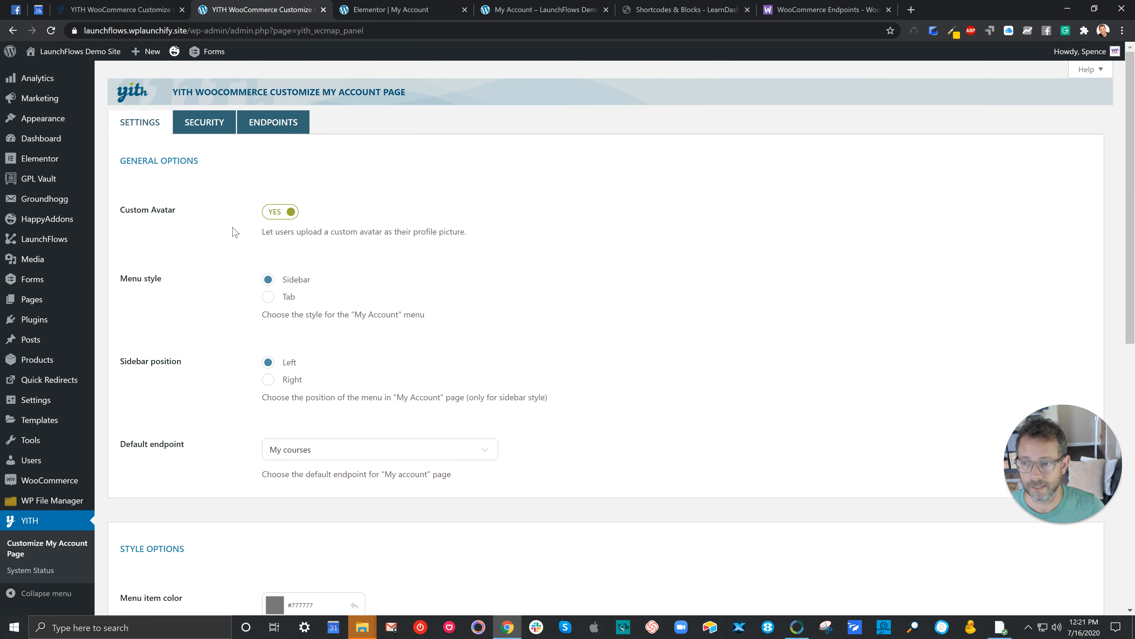
click(273, 123)
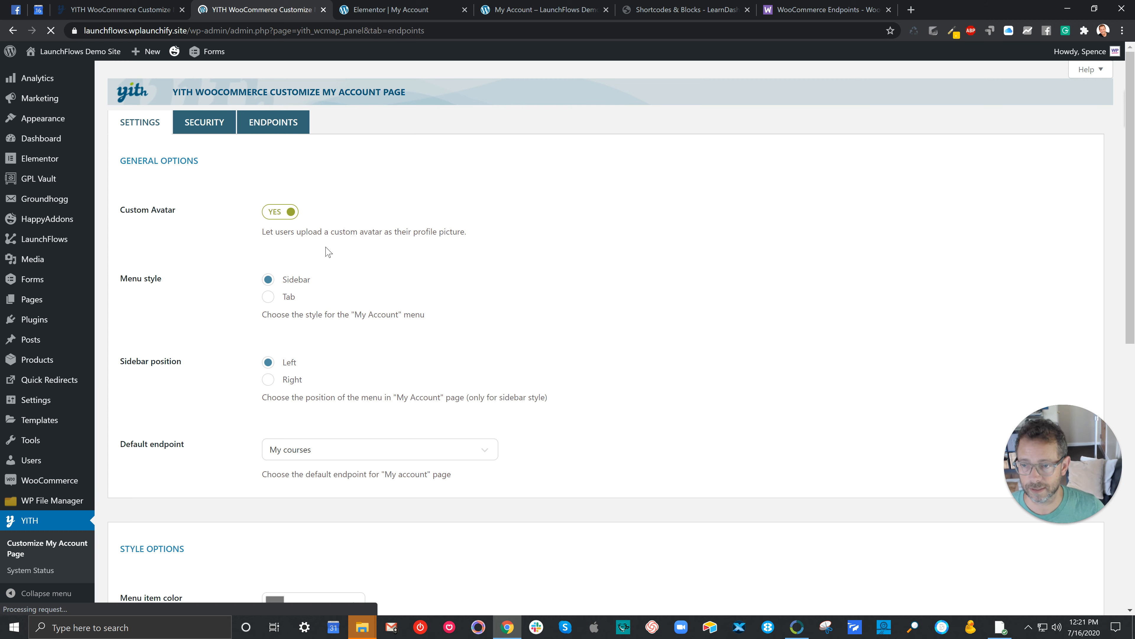
Step: Add an endpoint named "My Custom Layout", move it above Member Options as the first item, and save the changes
click(1029, 214)
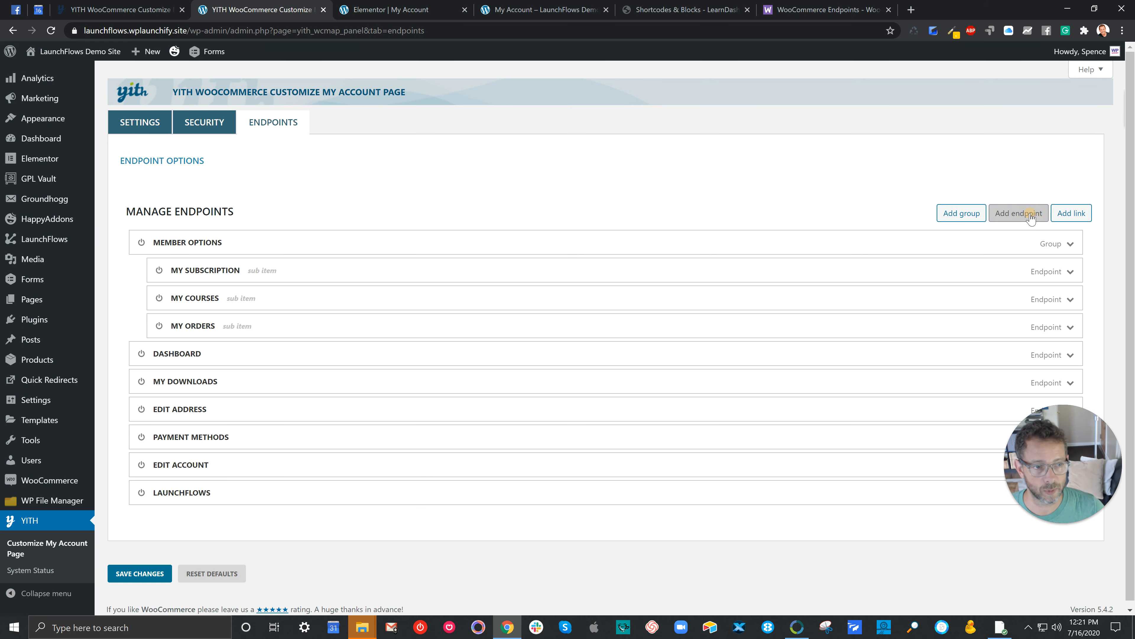
text(My Custom Layout)
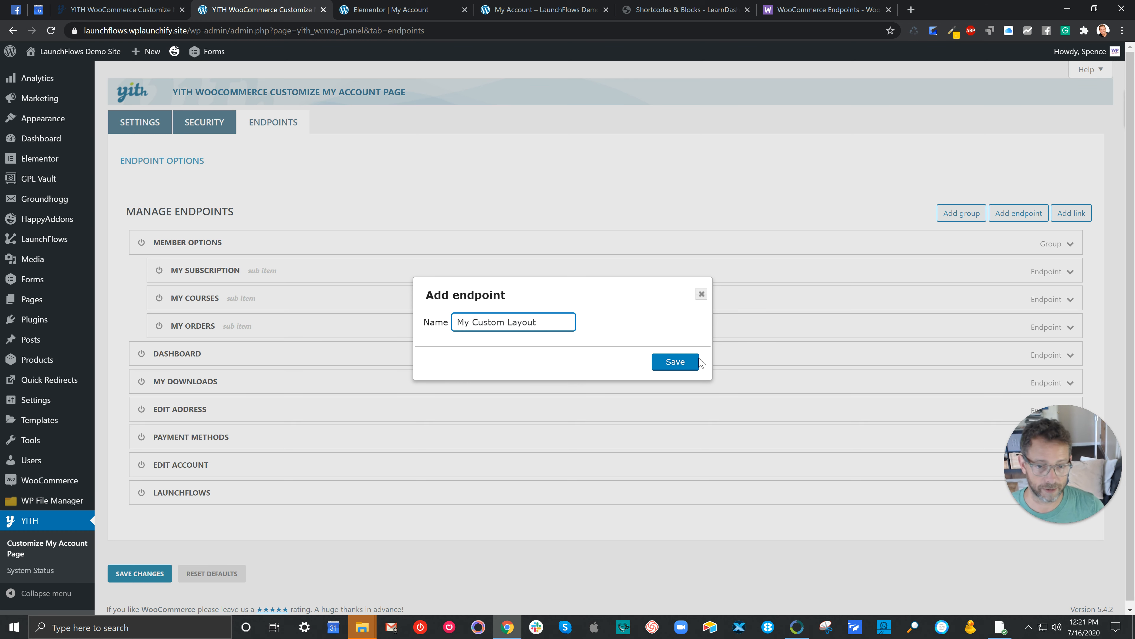
click(681, 362)
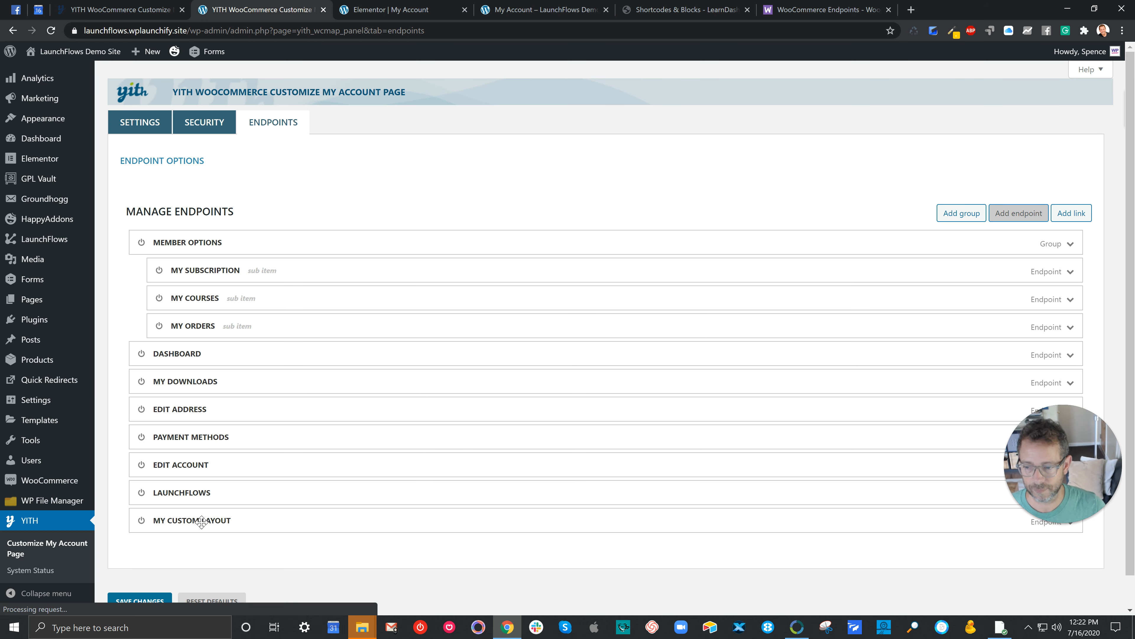
drag(197, 520, 179, 229)
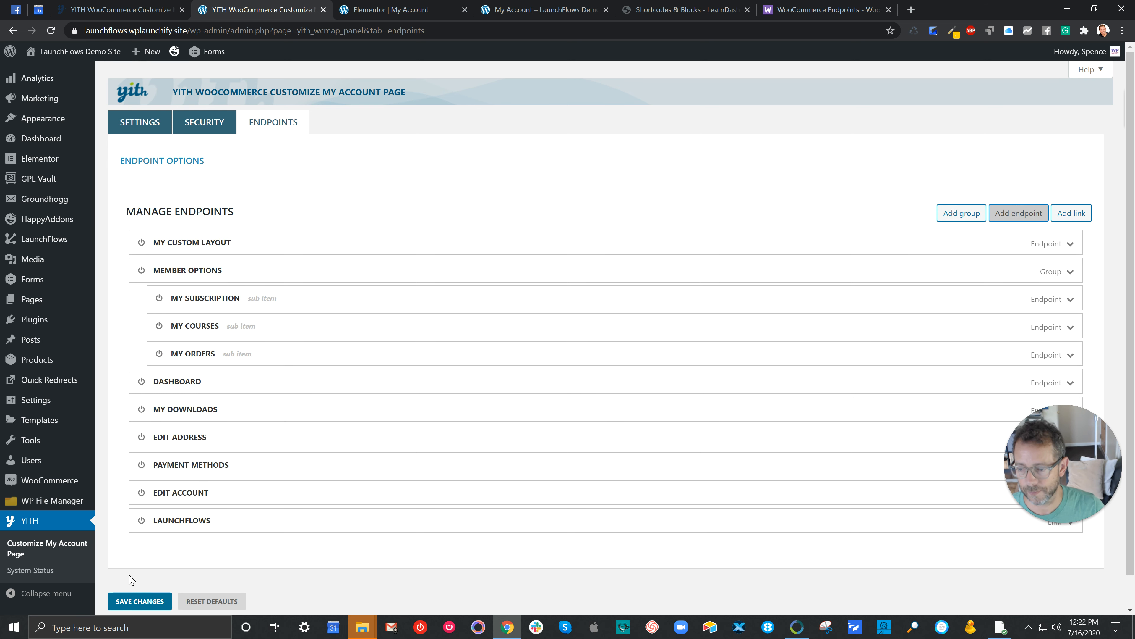
click(135, 601)
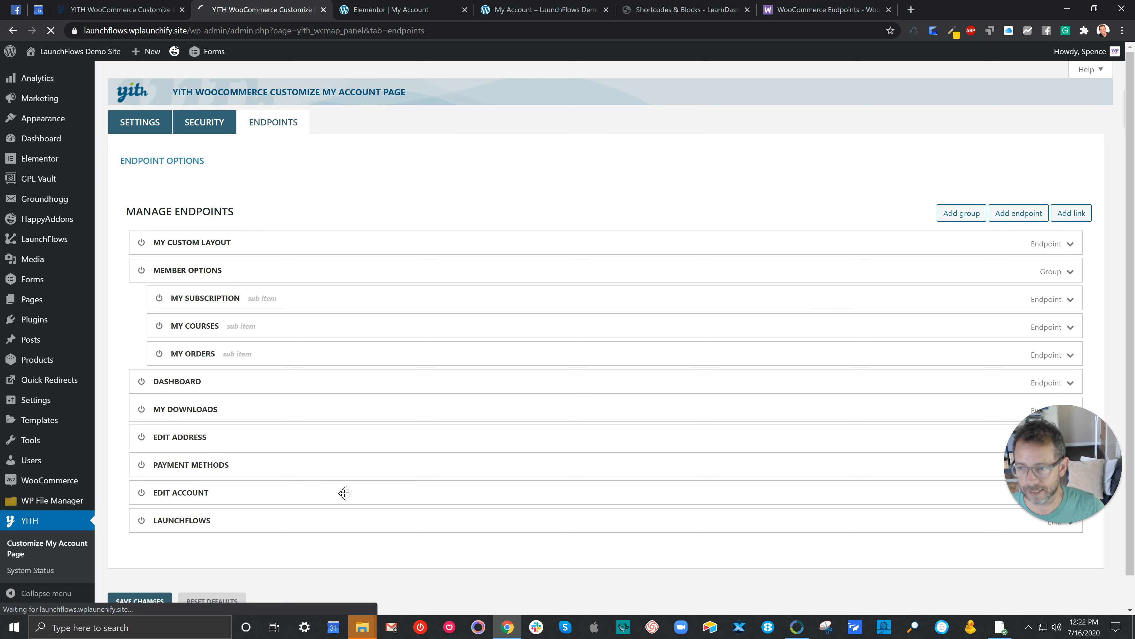
Step: Paste the shortcode [elementor-template id="38536"] into the My Custom Layout endpoint's custom content
click(1068, 244)
scroll(671, 322, down, 6)
click(492, 366)
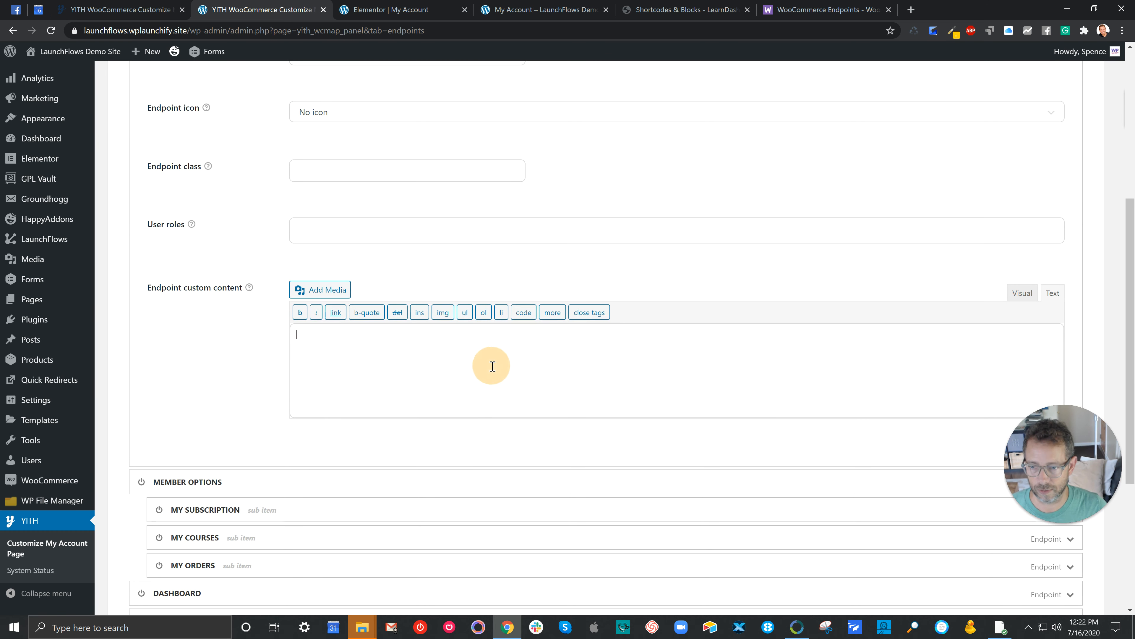
key(ctrl+v)
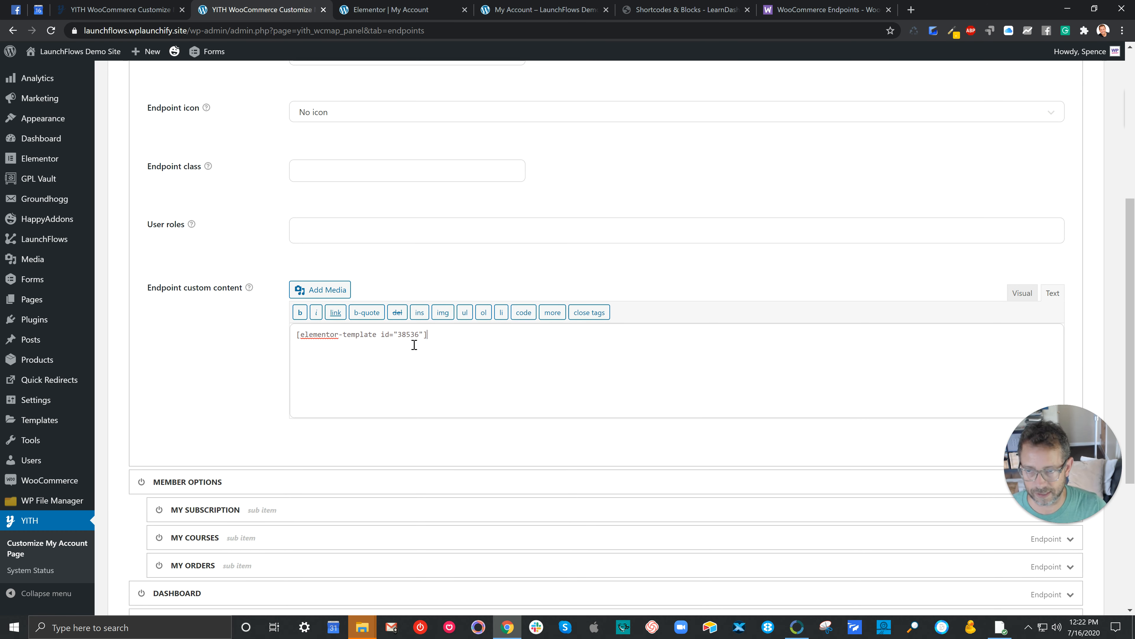
Step: Set the My Custom Layout endpoint's icon to check and save the endpoint changes
scroll(299, 165, up, 1)
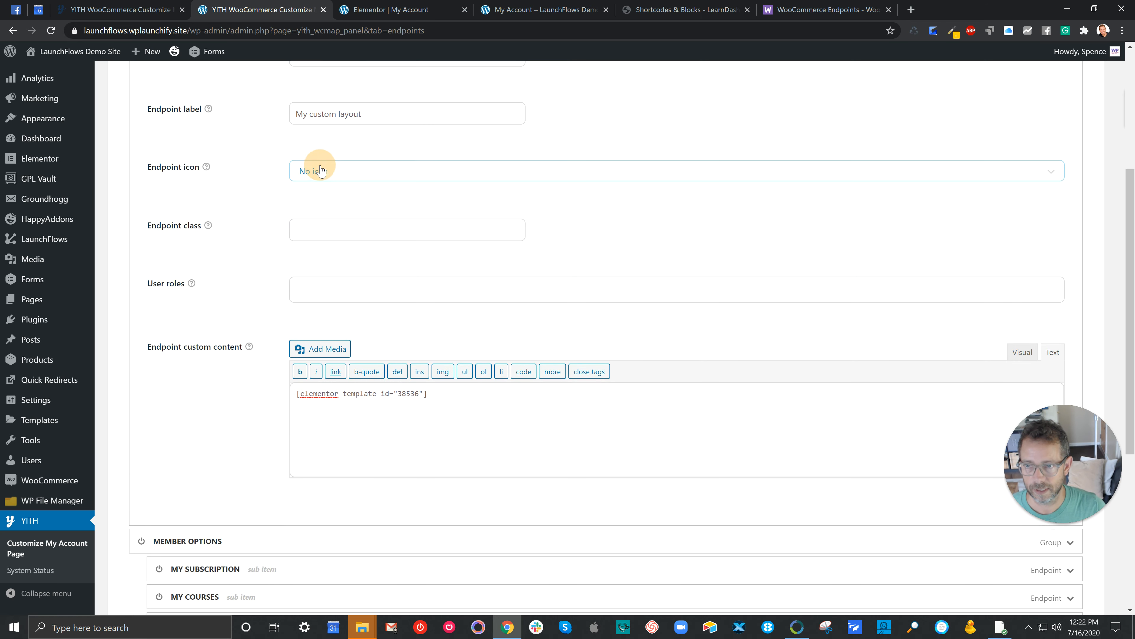
click(318, 170)
scroll(329, 293, down, 3)
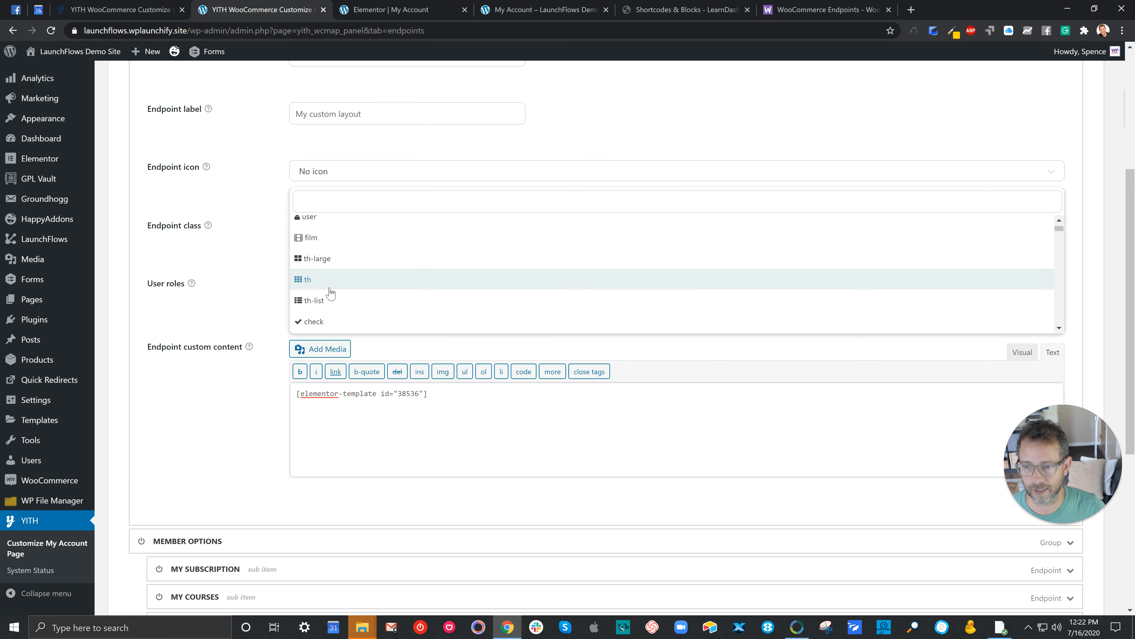
click(324, 322)
scroll(760, 460, down, 6)
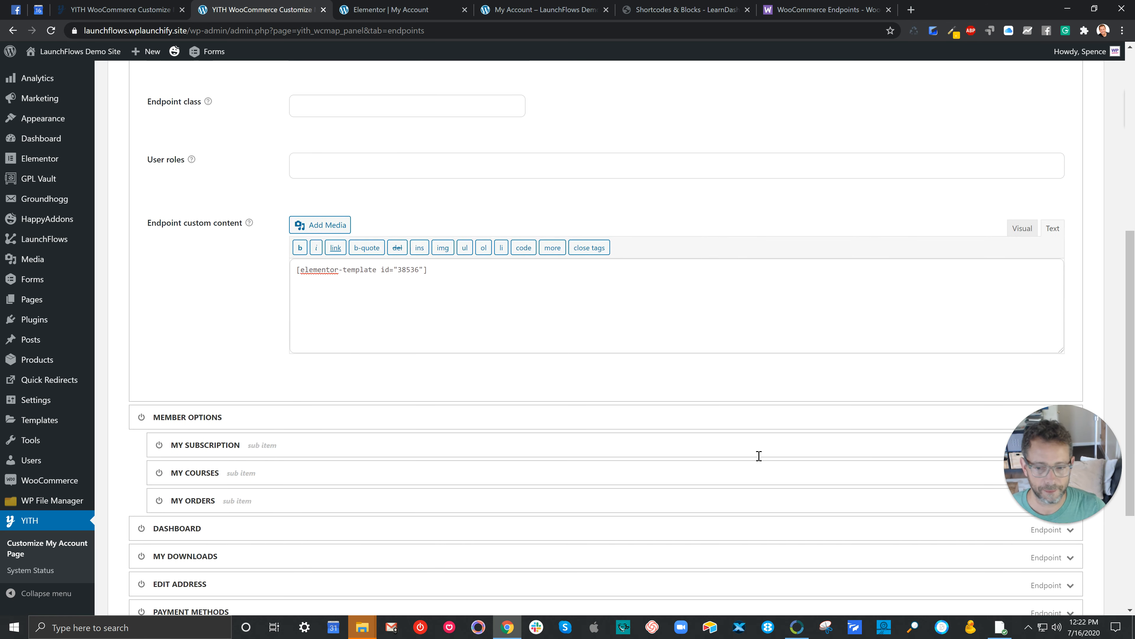
click(160, 583)
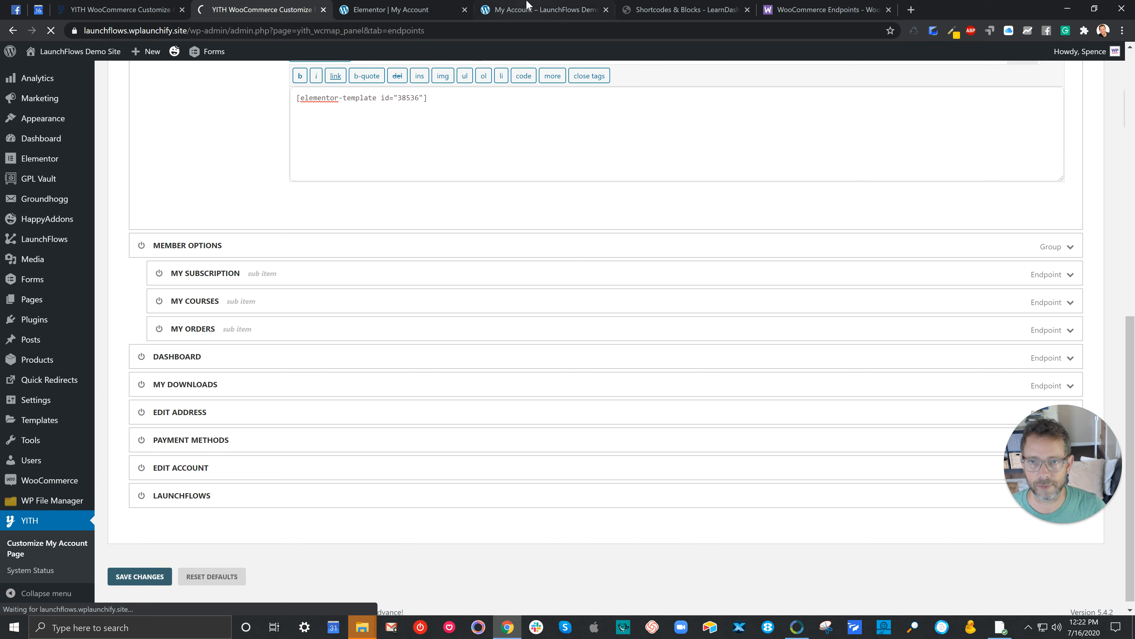
Step: Reload the My Account page on the front end and view the My Custom Layout endpoint
click(529, 10)
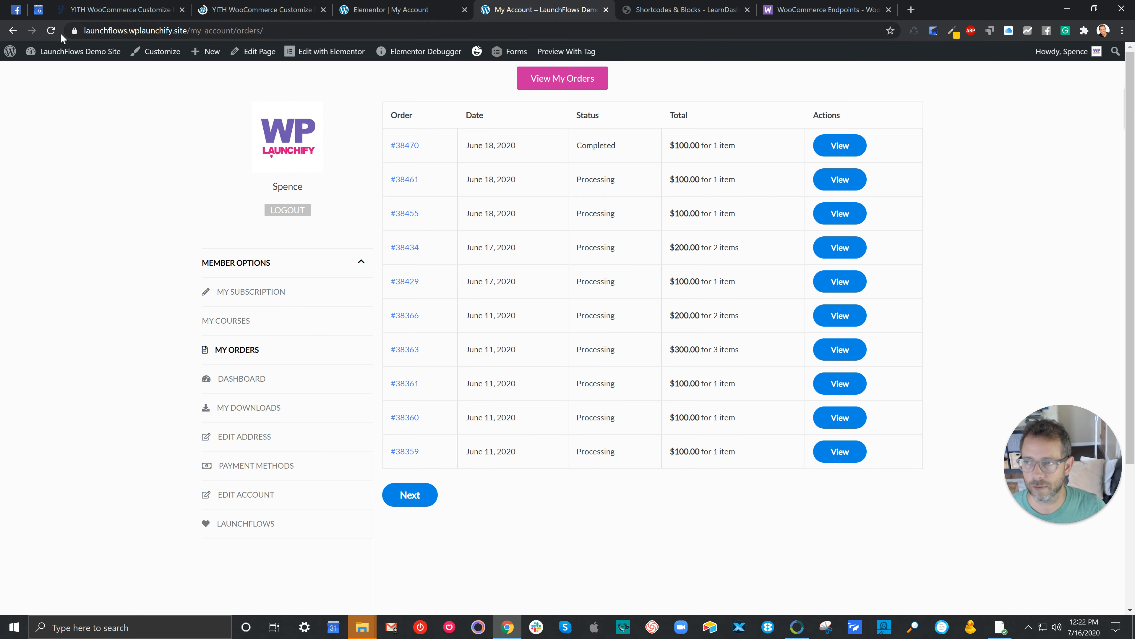
click(51, 31)
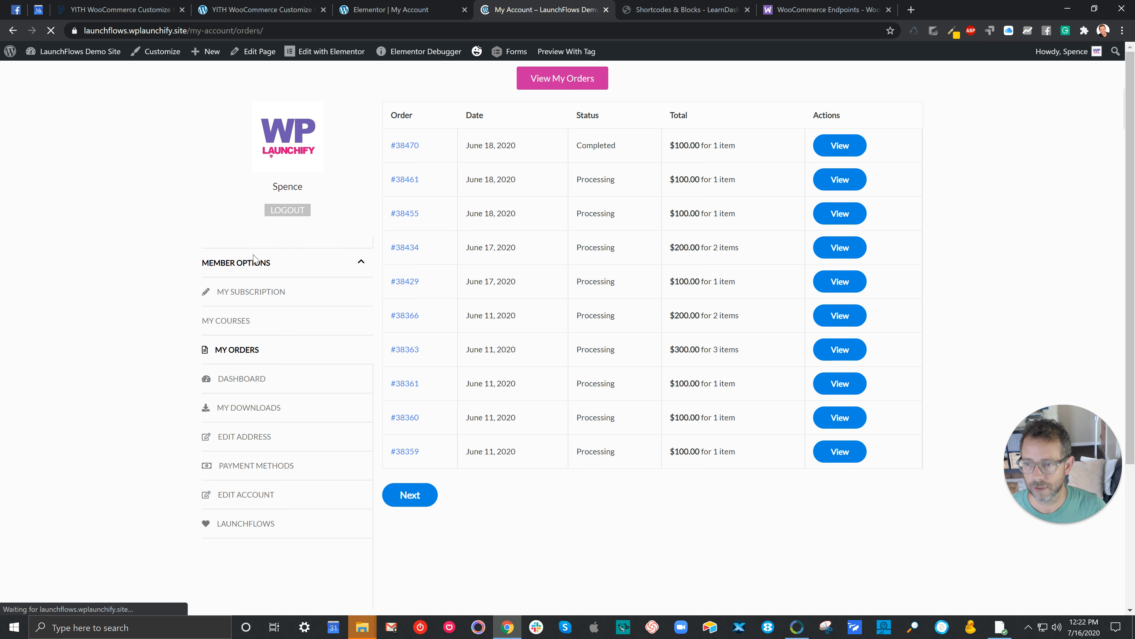
click(227, 267)
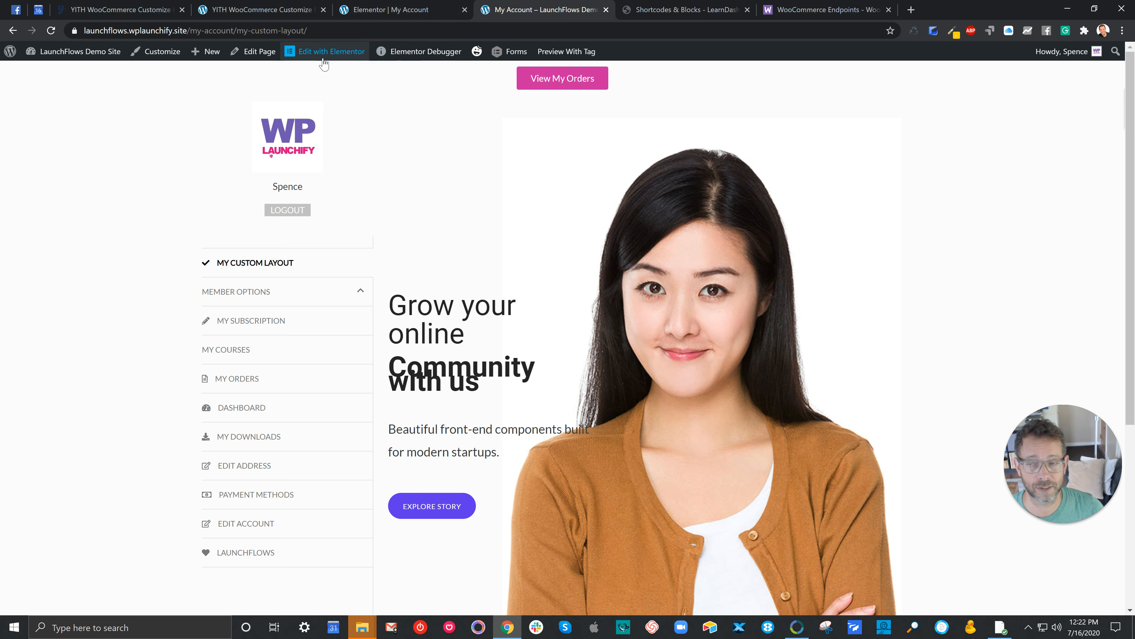
mouse_move(326, 56)
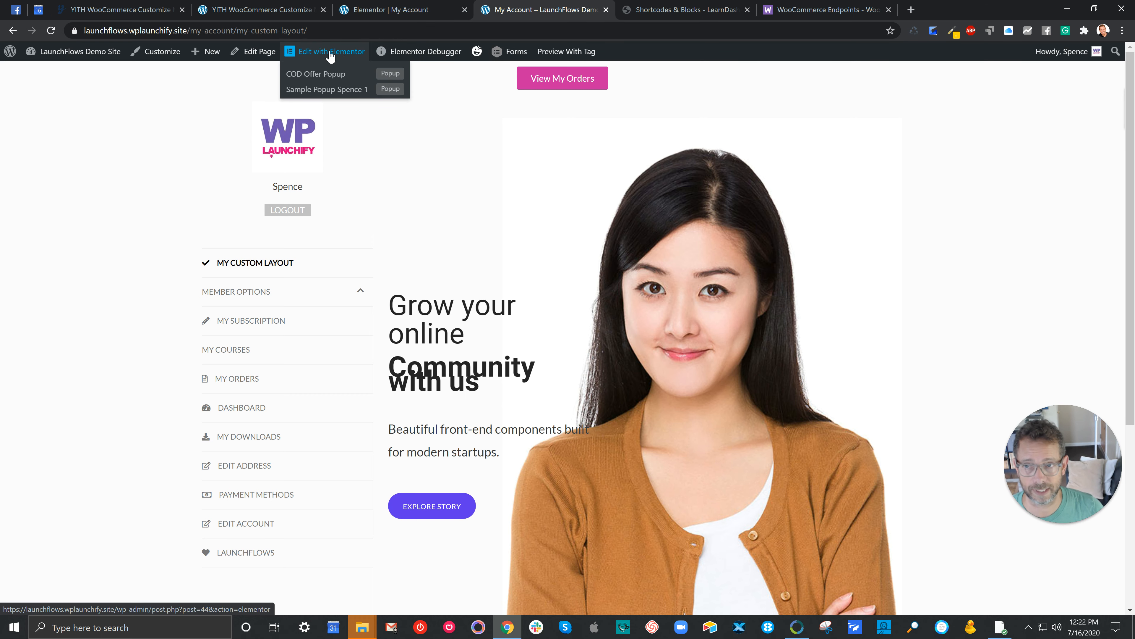
Step: Remove the My Custom Layout endpoint in the YITH endpoint settings and save the changes
click(264, 10)
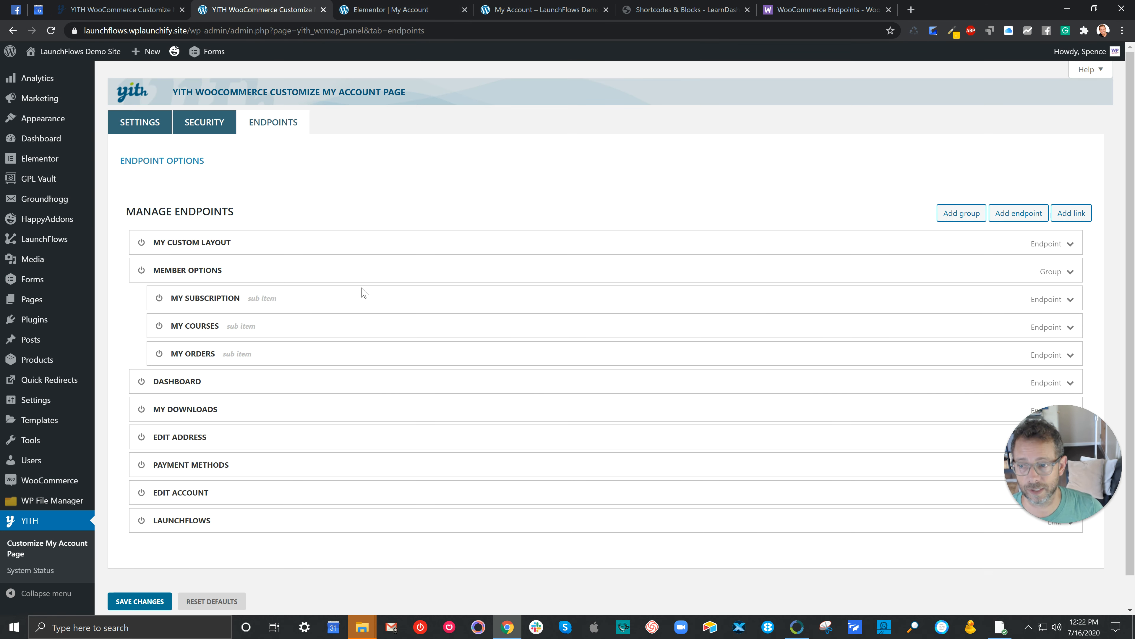
click(1069, 245)
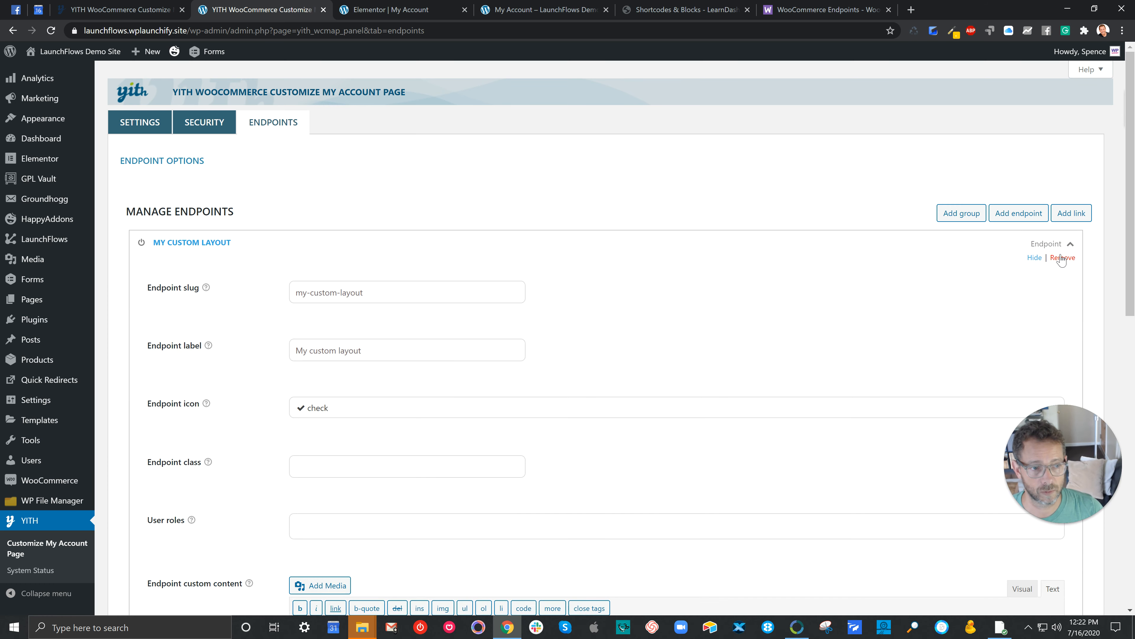
click(1062, 257)
click(630, 100)
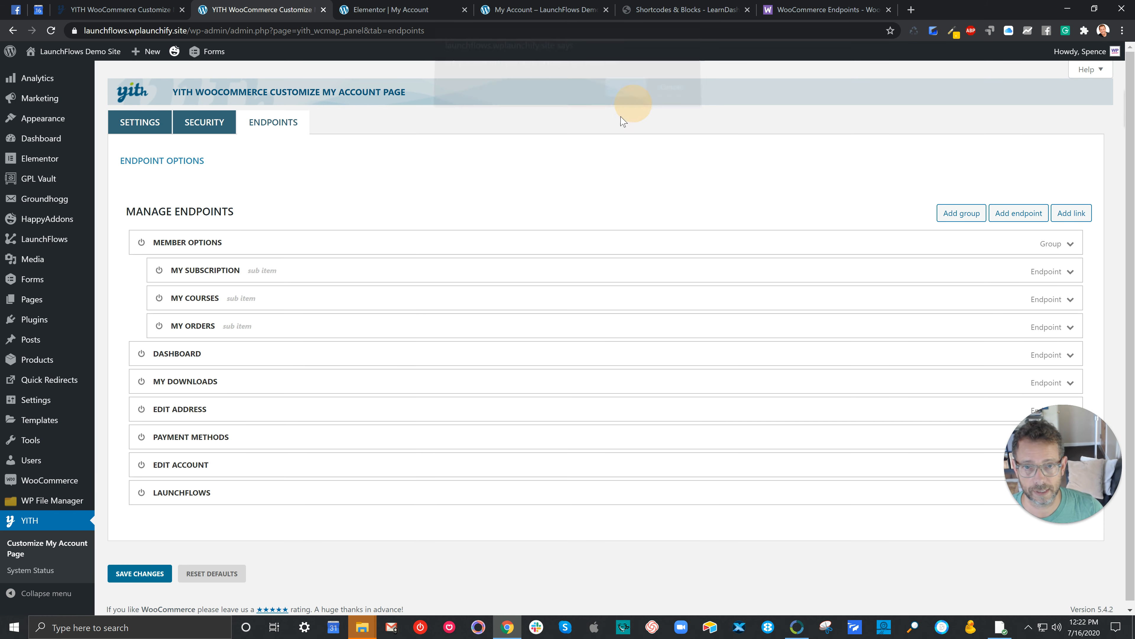
click(152, 574)
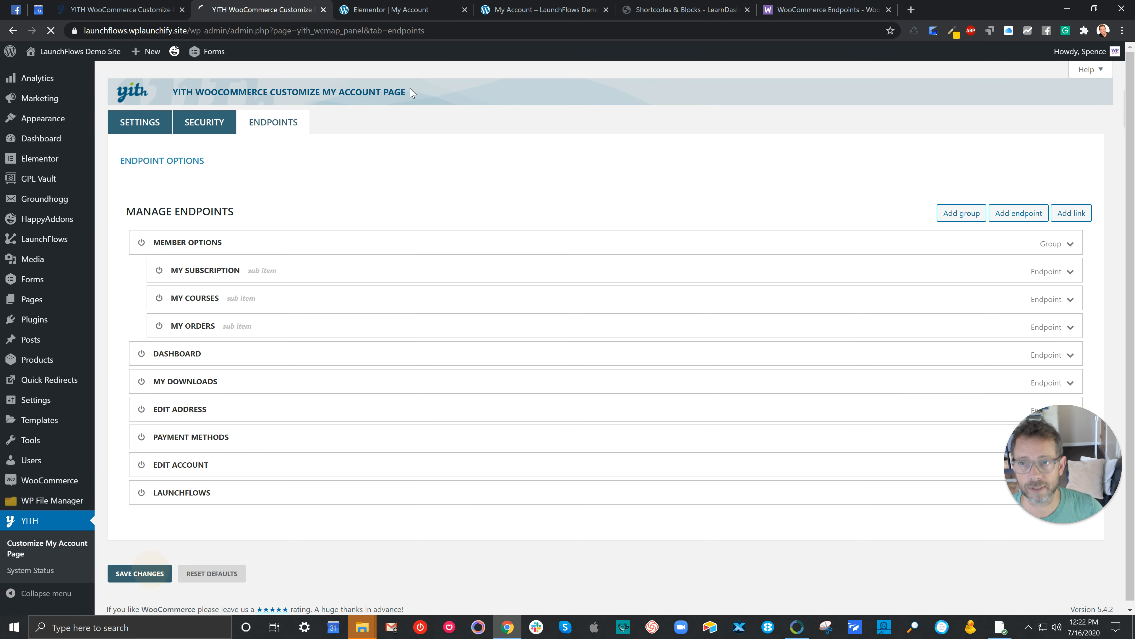
Step: Switch to the My Account page in the Elementor editor and add a single-column section above the View My Orders button
click(403, 11)
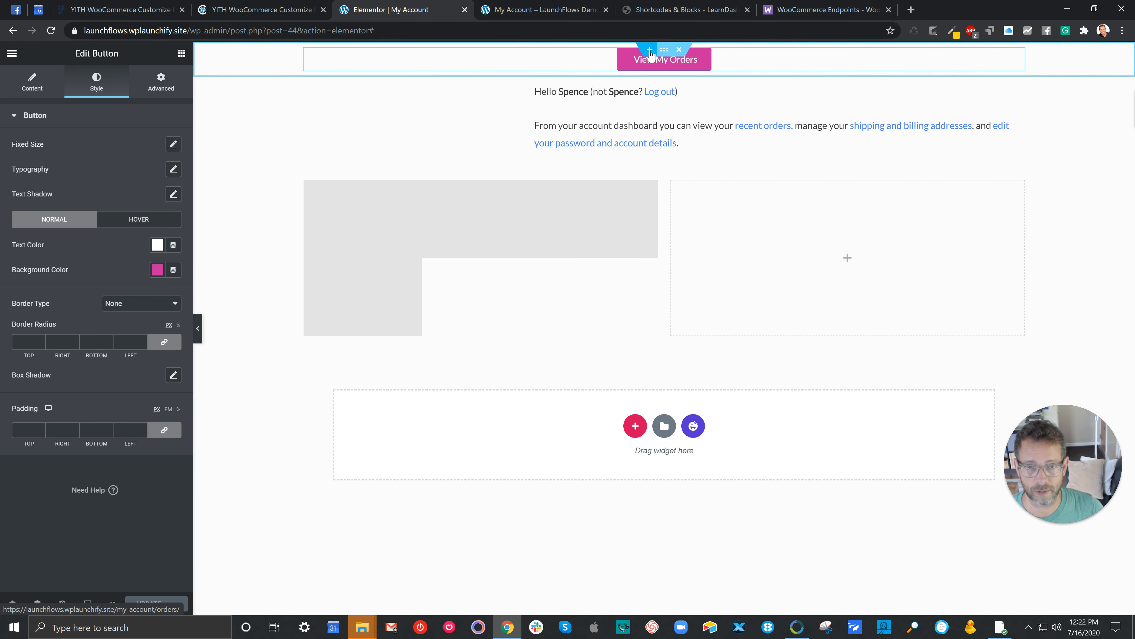
click(650, 49)
click(631, 96)
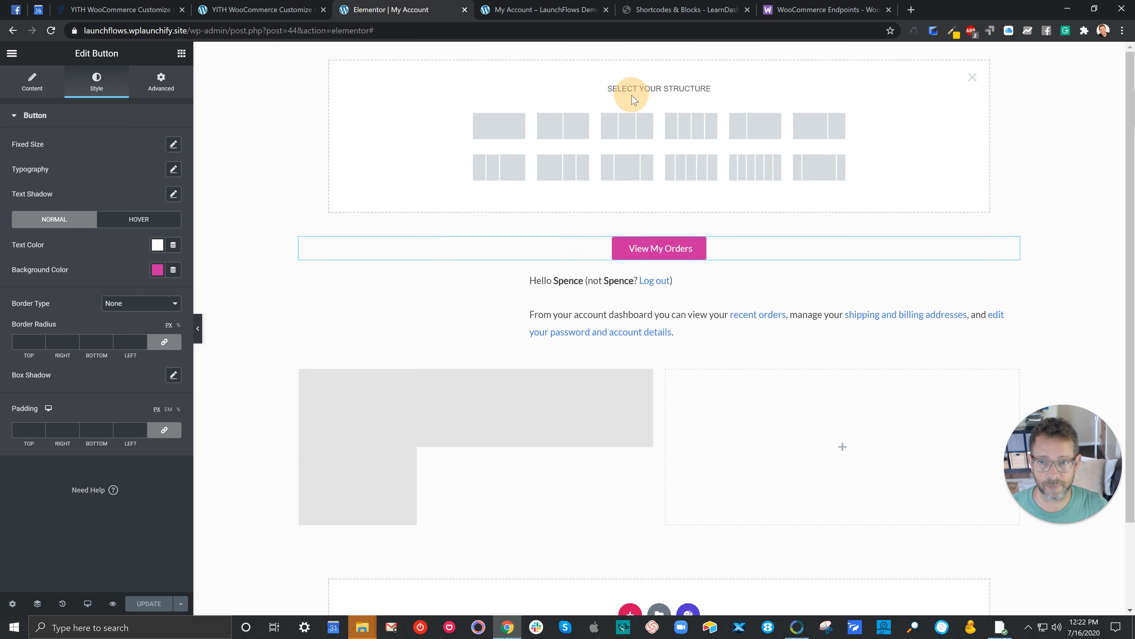
click(511, 130)
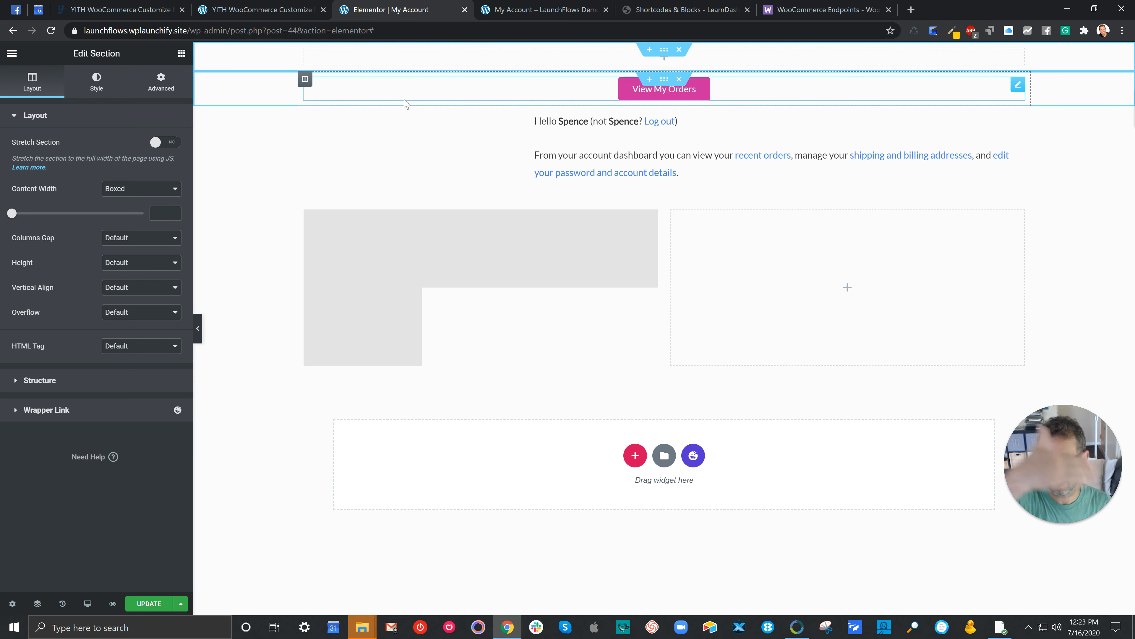
Step: Find the Template widget by searching for "tem" and place it in the new empty section above the View My Orders button
click(181, 53)
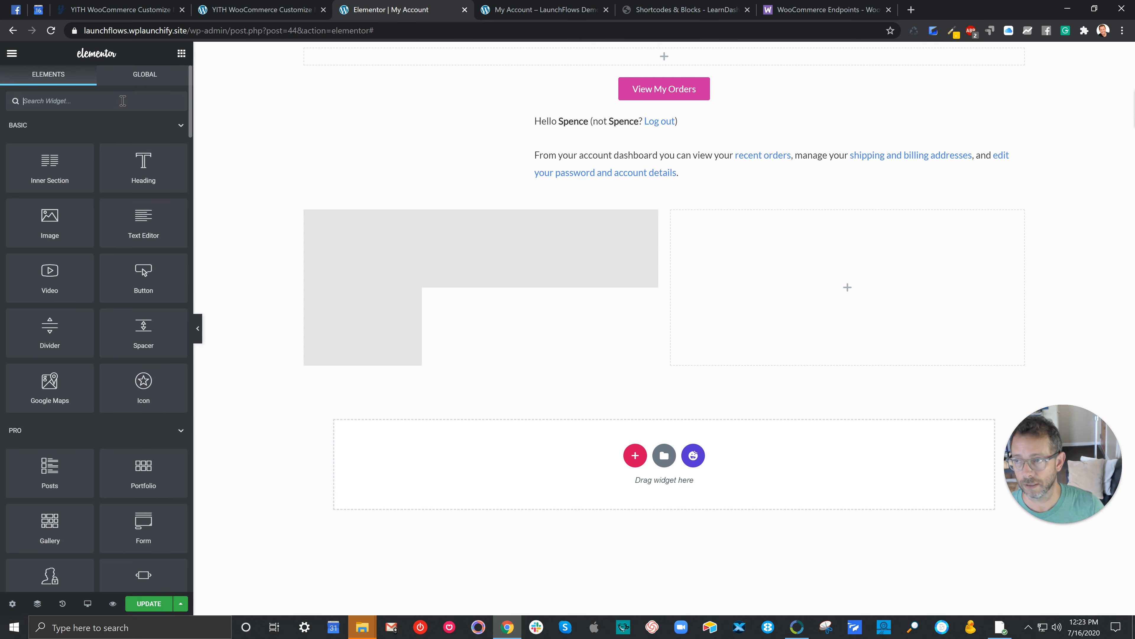
text(sho)
key(BackSpace)
key(BackSpace)
key(BackSpace)
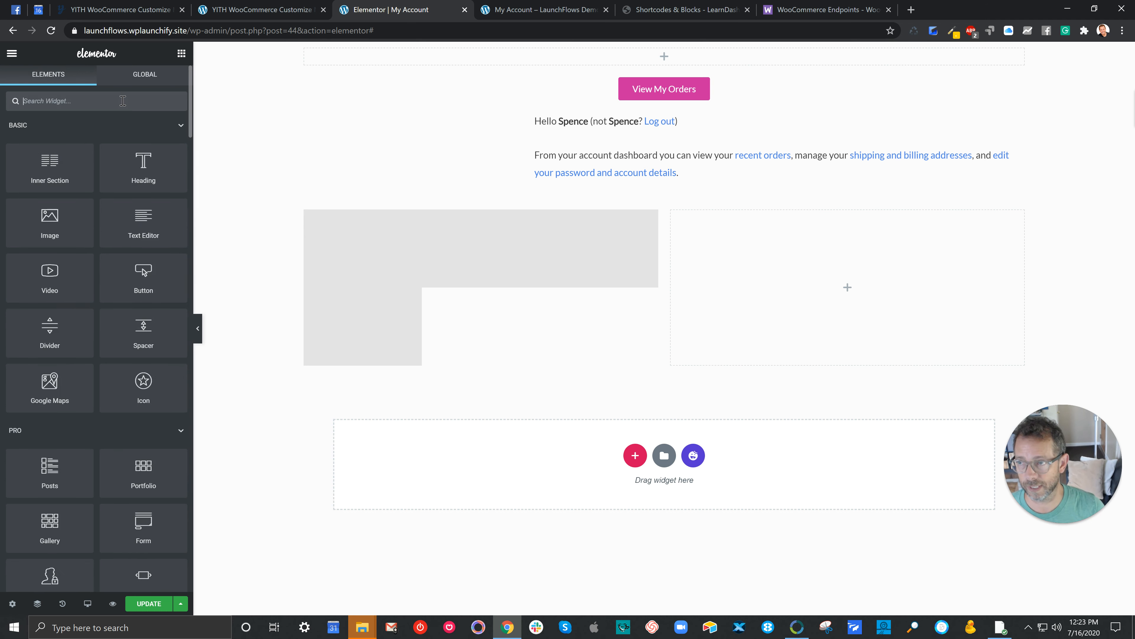
text(empl)
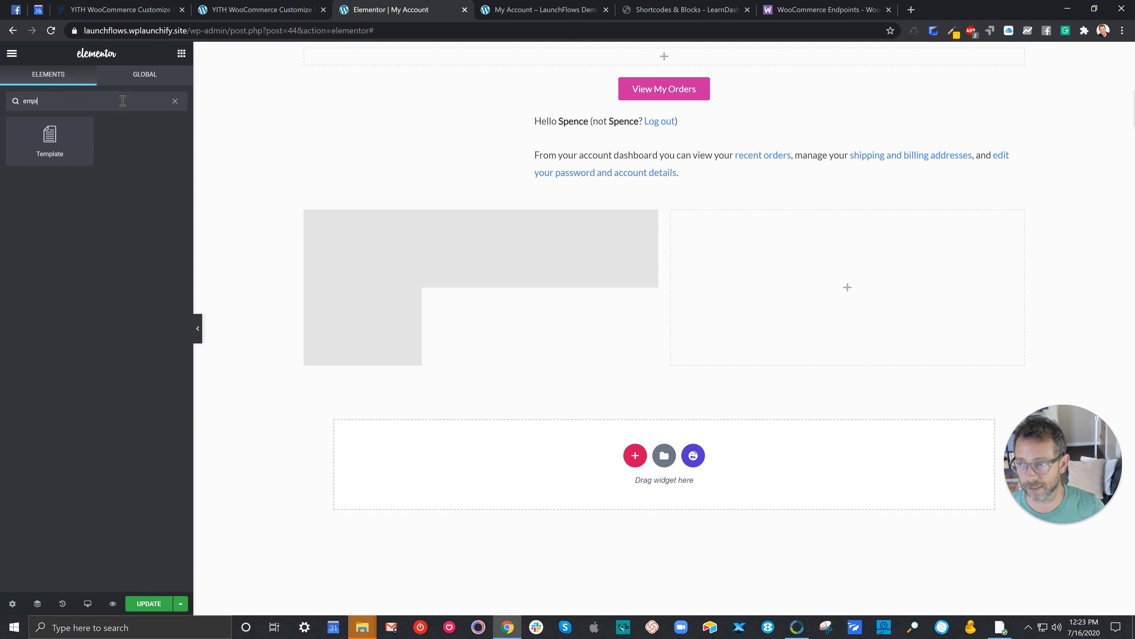
key(BackSpace)
key(BackSpace)
key(BackSpace)
text(tem)
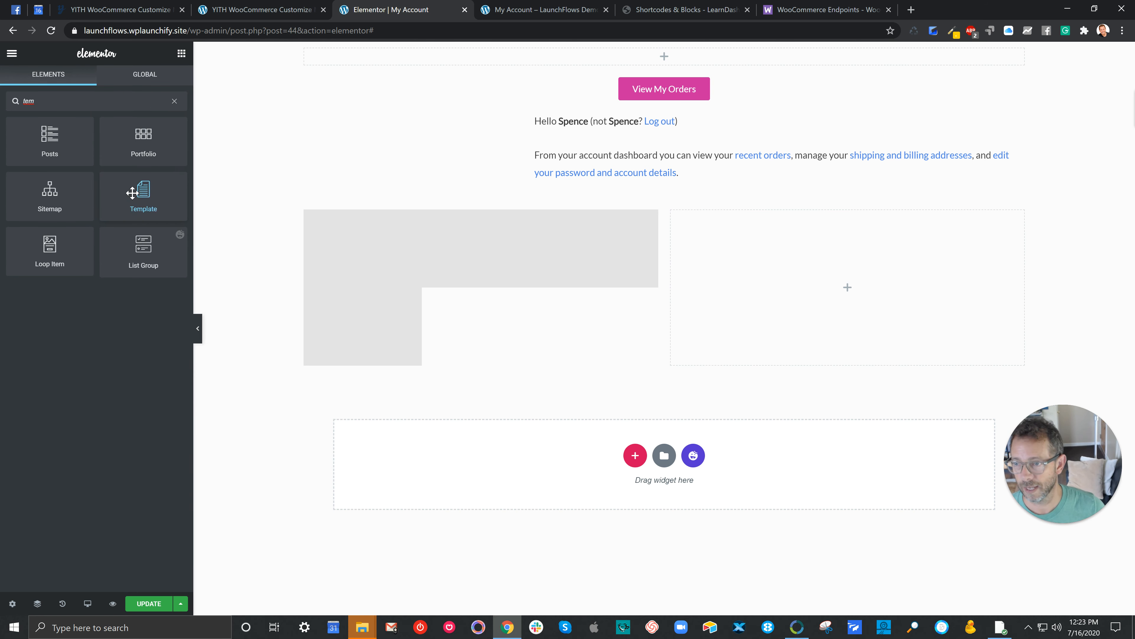
drag(138, 190, 436, 63)
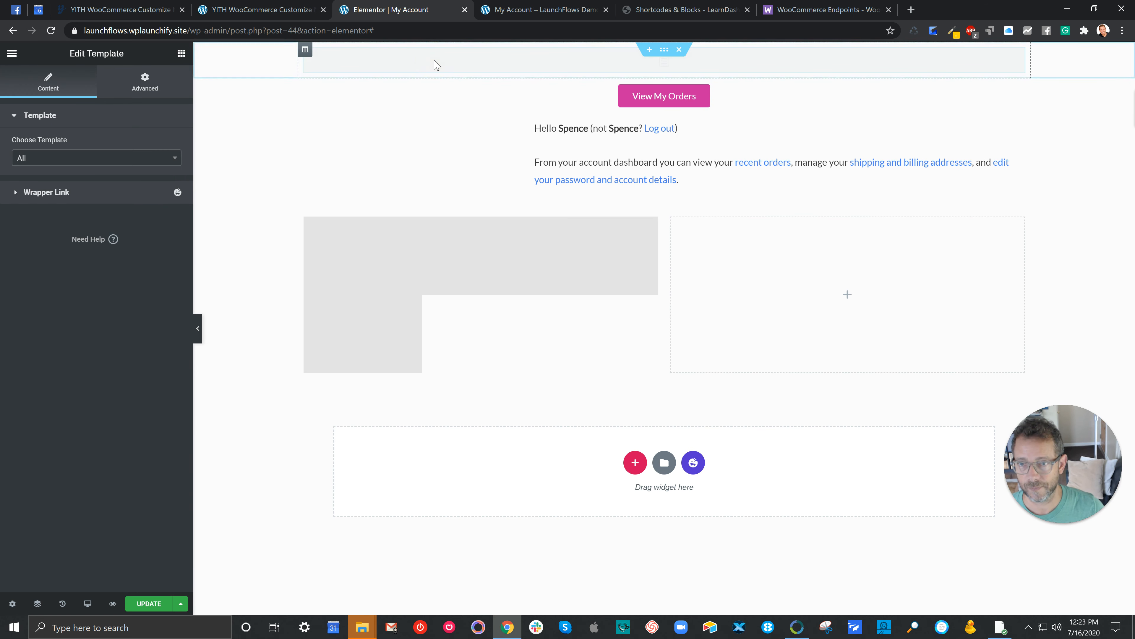
Step: Search the Template widget's available templates for "my" and load the Saved Templates list in the WordPress admin before returning to the Elementor editor
click(89, 157)
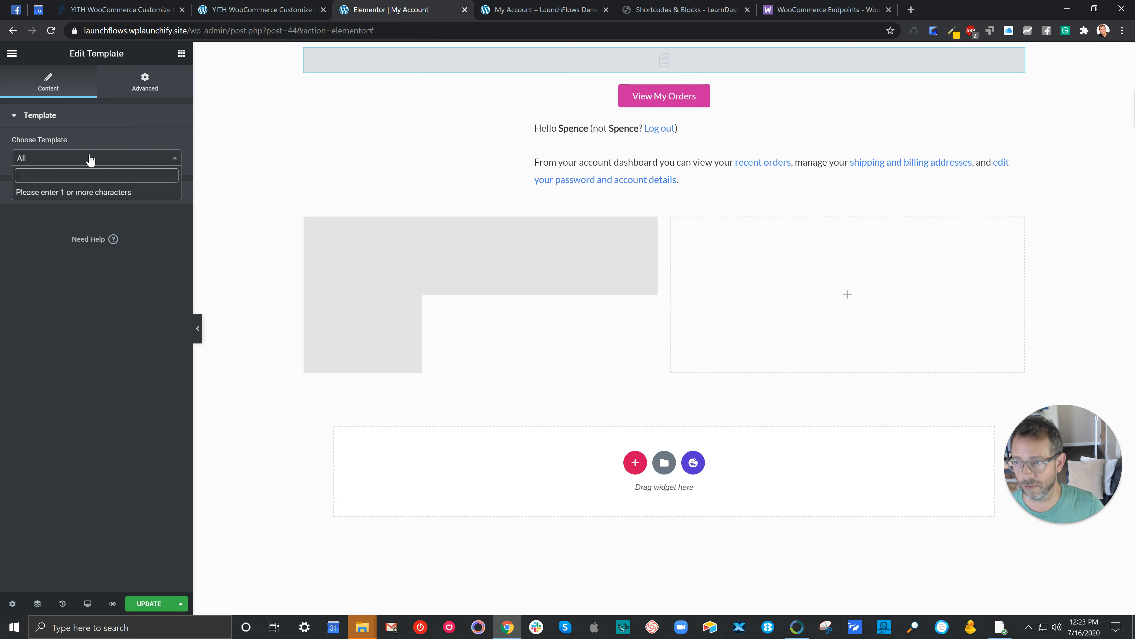
text(my)
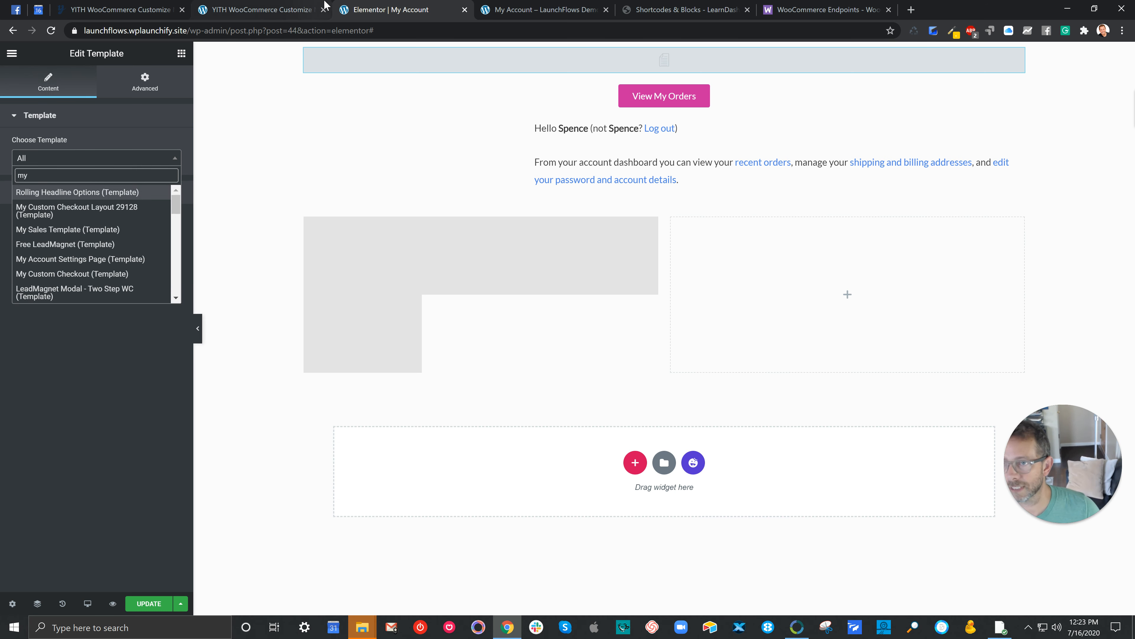
click(284, 10)
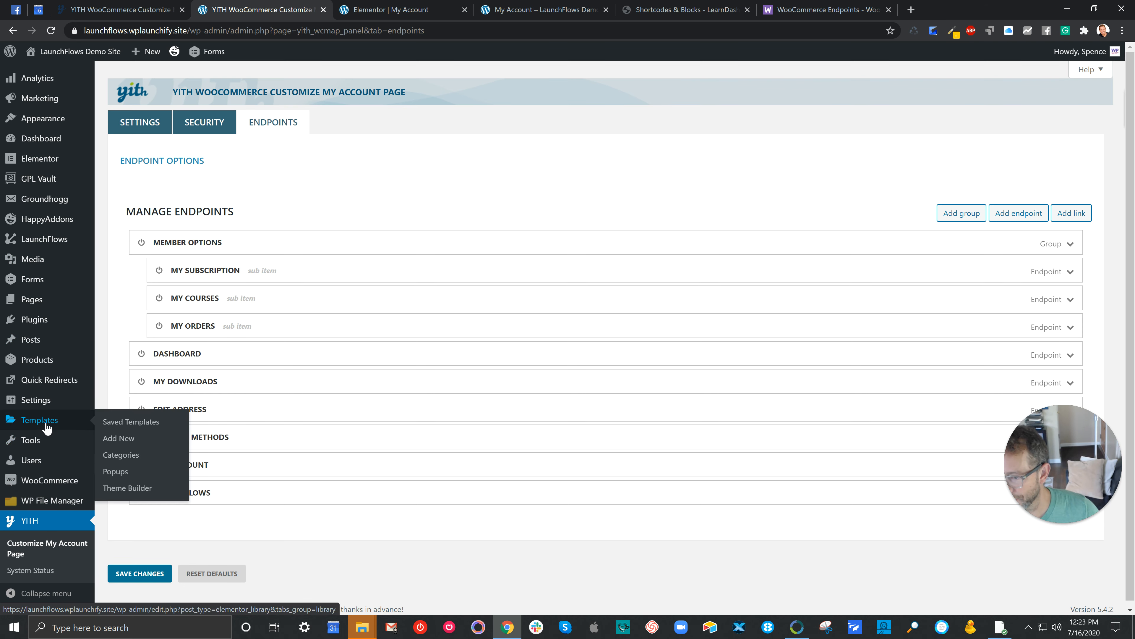
click(117, 422)
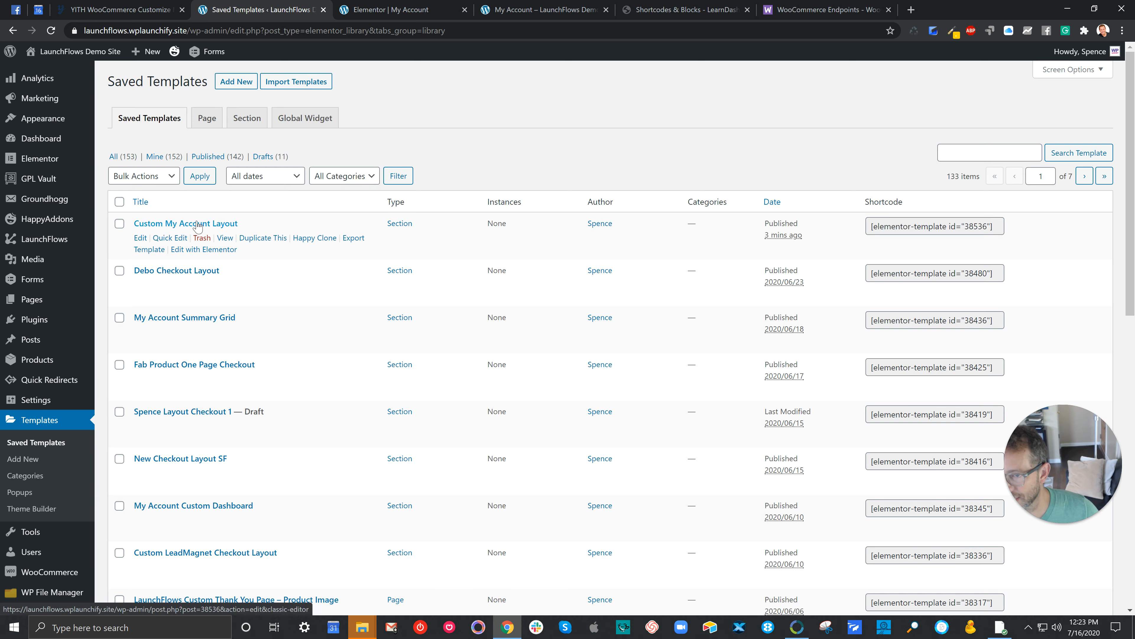
click(393, 10)
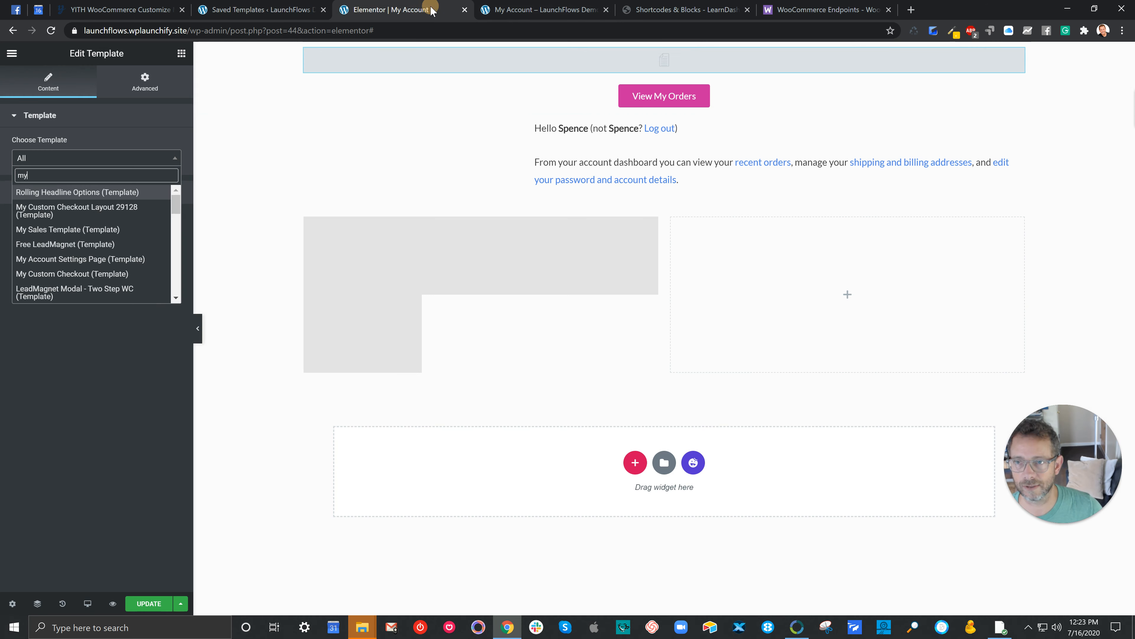
key(ctrl+shift+i)
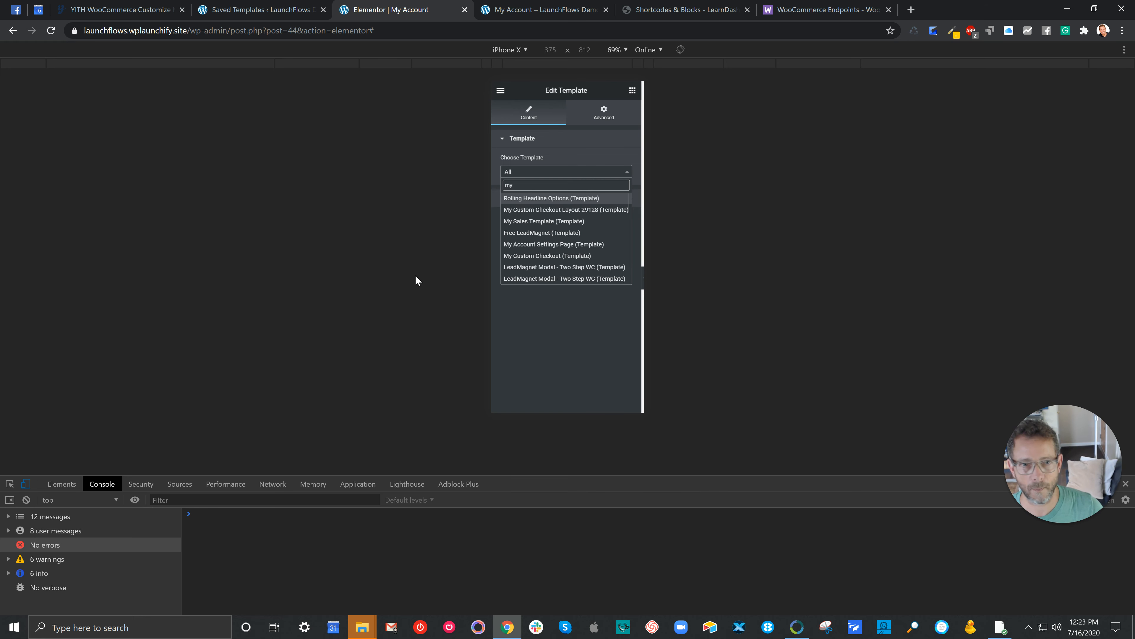
click(26, 482)
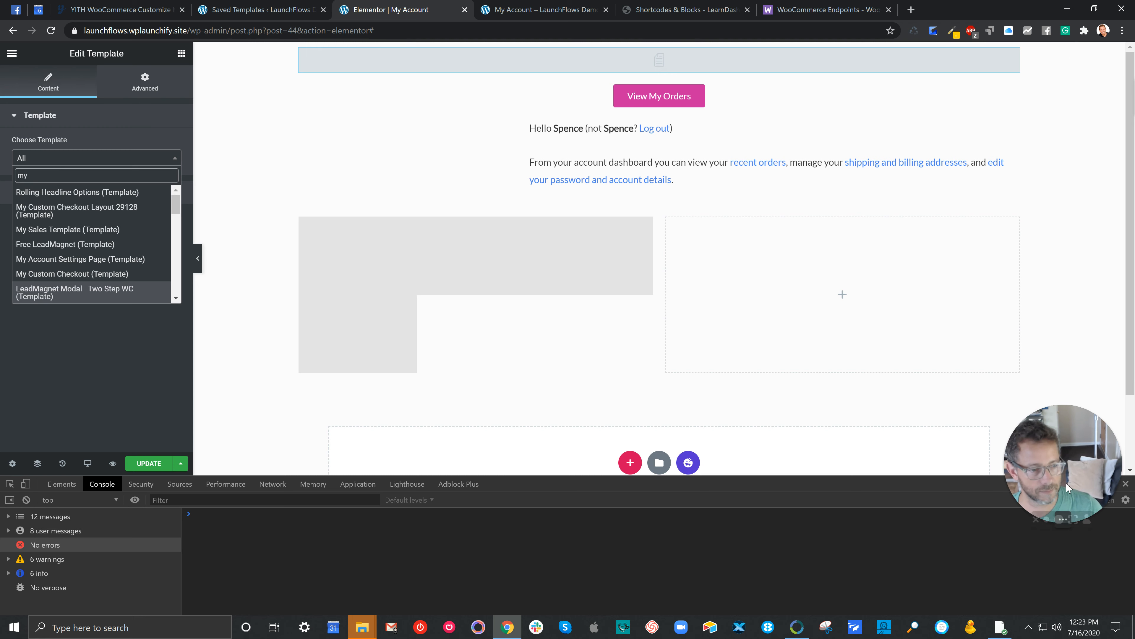
click(1125, 484)
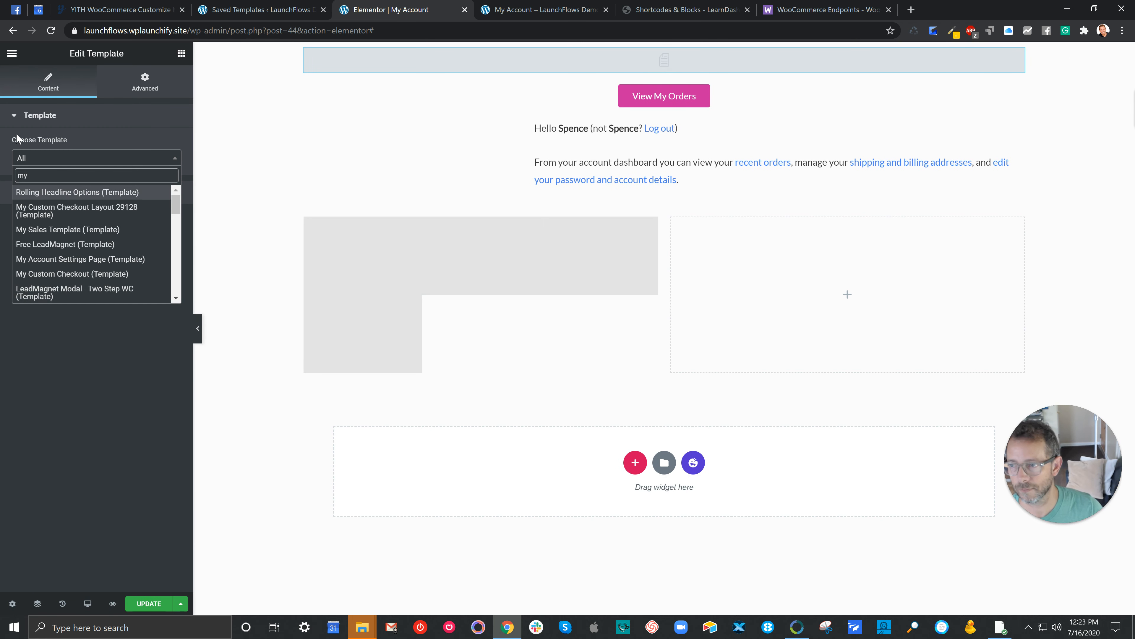
Step: Search the available templates for "custom my account" and assign the Custom My Account Layout template to the Template widget
double_click(17, 174)
text(custom)
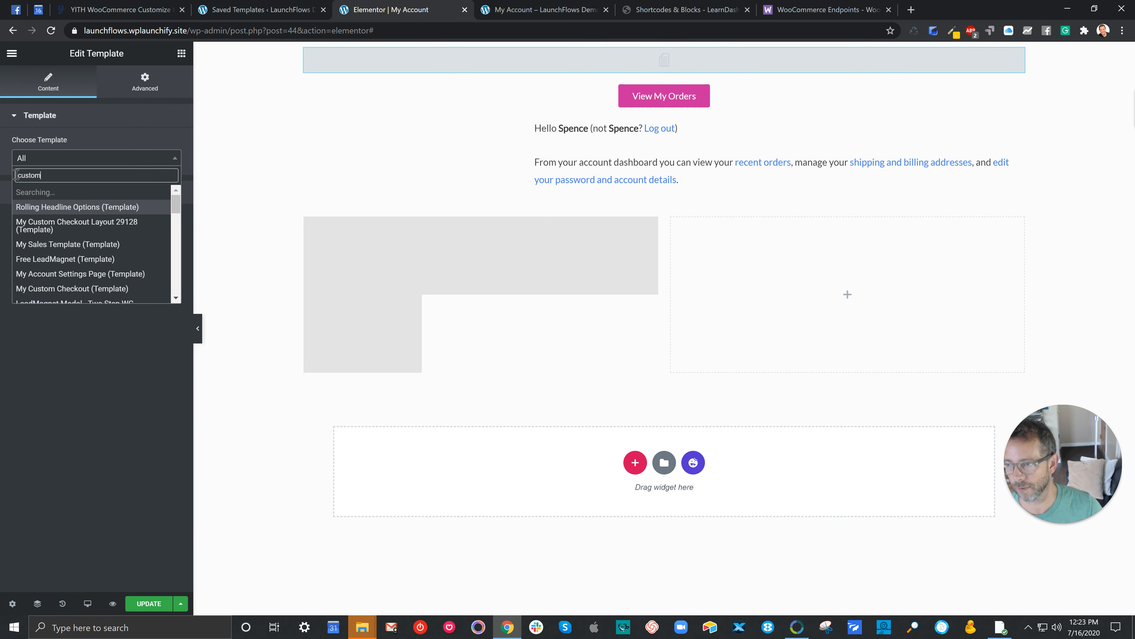
text( my account)
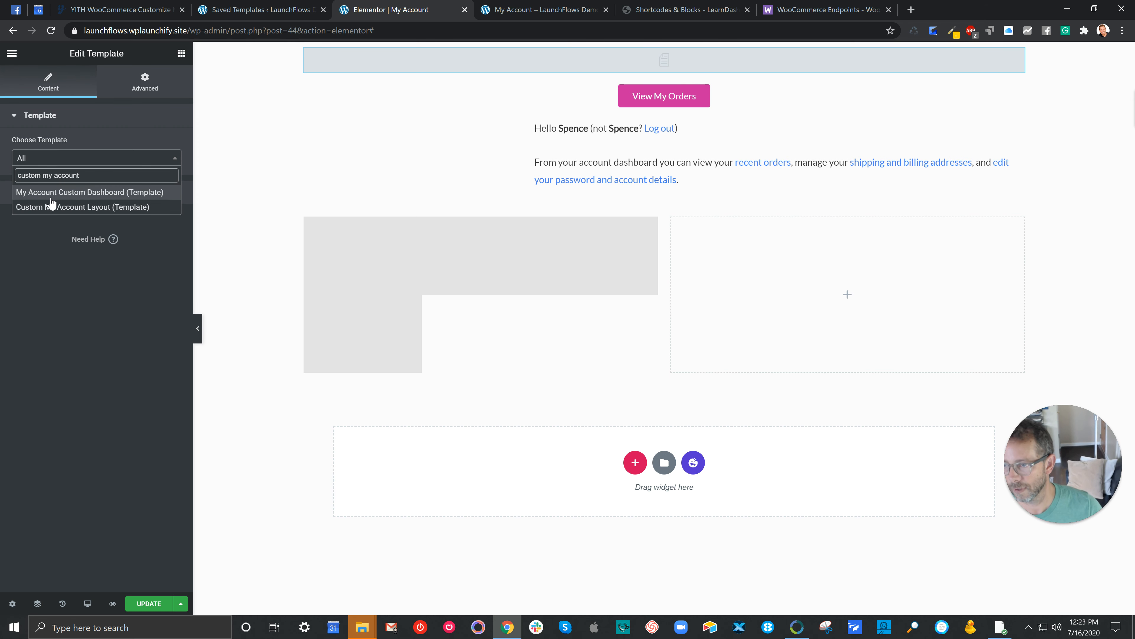
click(51, 206)
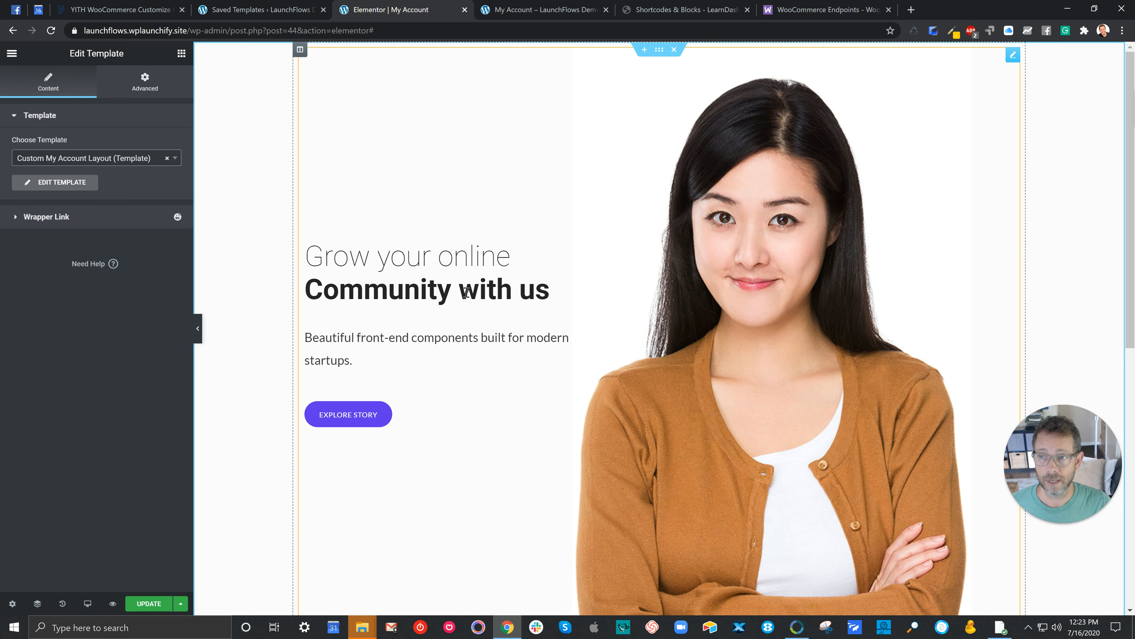
Step: Clear the template chosen in the Template widget and search the Elementor widgets for "short"
click(170, 162)
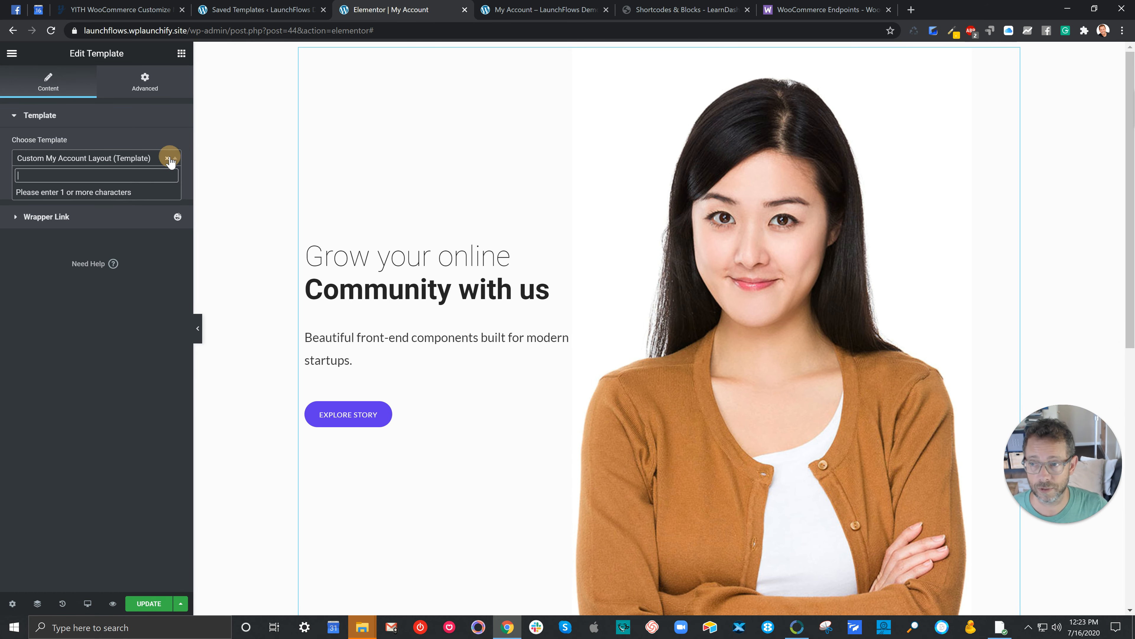
click(167, 158)
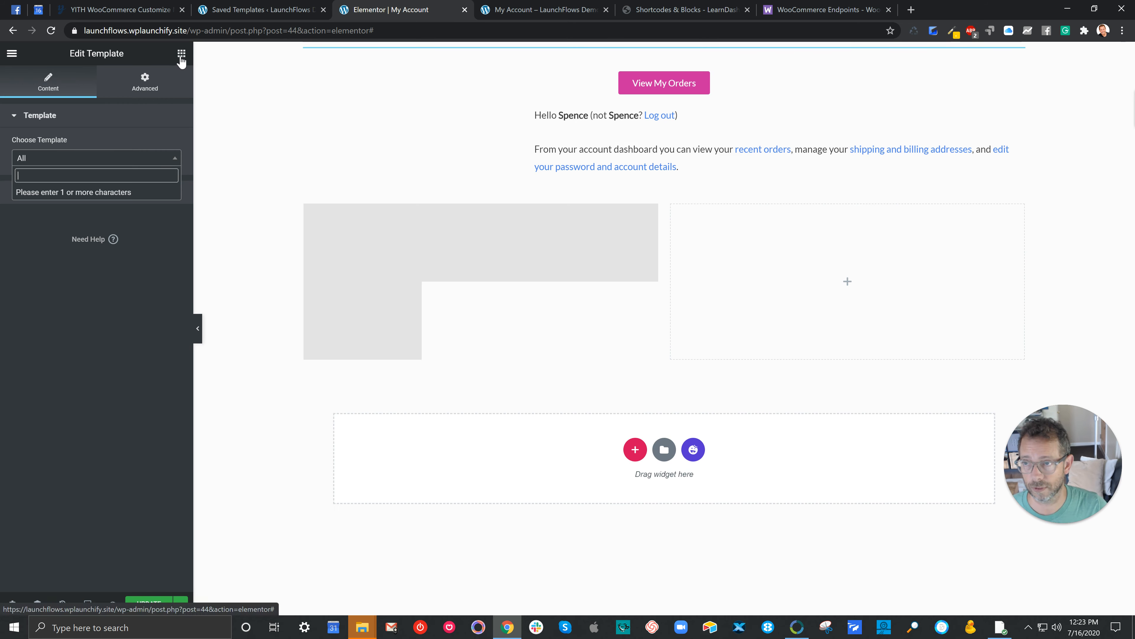
click(93, 107)
text(short)
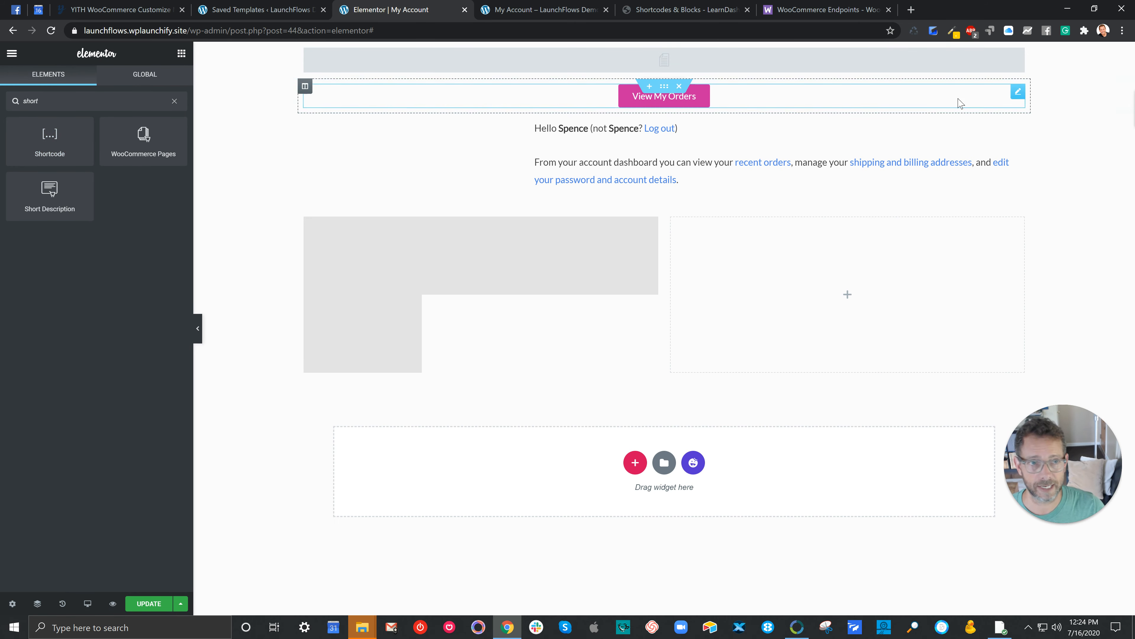
Step: Switch to the front-end My Account page and look over the custom layout shown above the account content
click(545, 10)
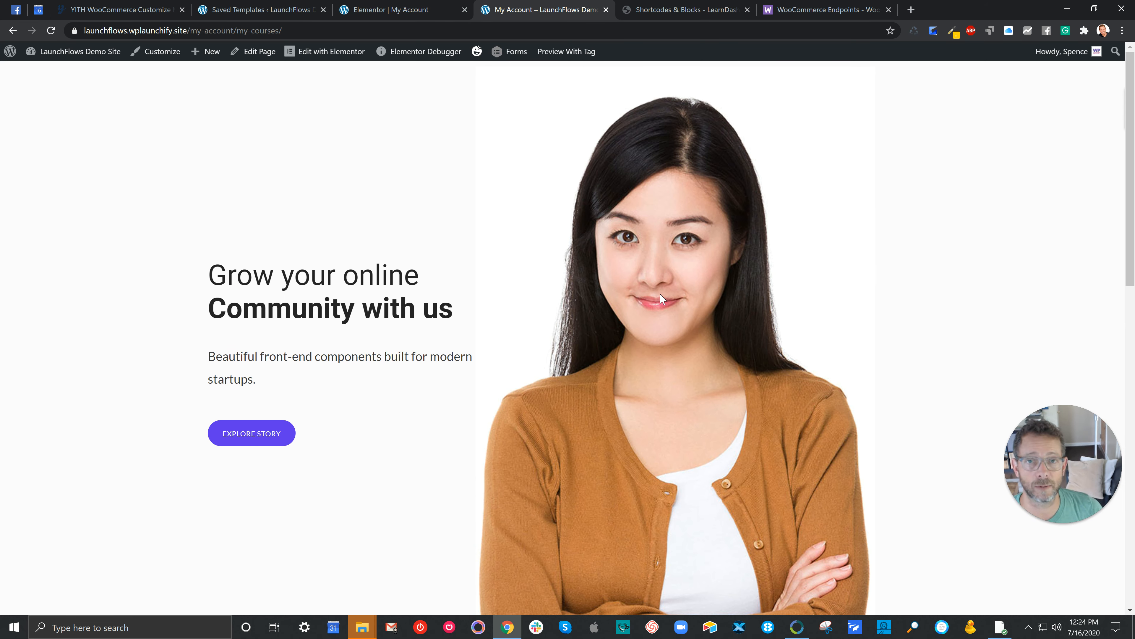
scroll(660, 293, down, 5)
scroll(535, 224, up, 5)
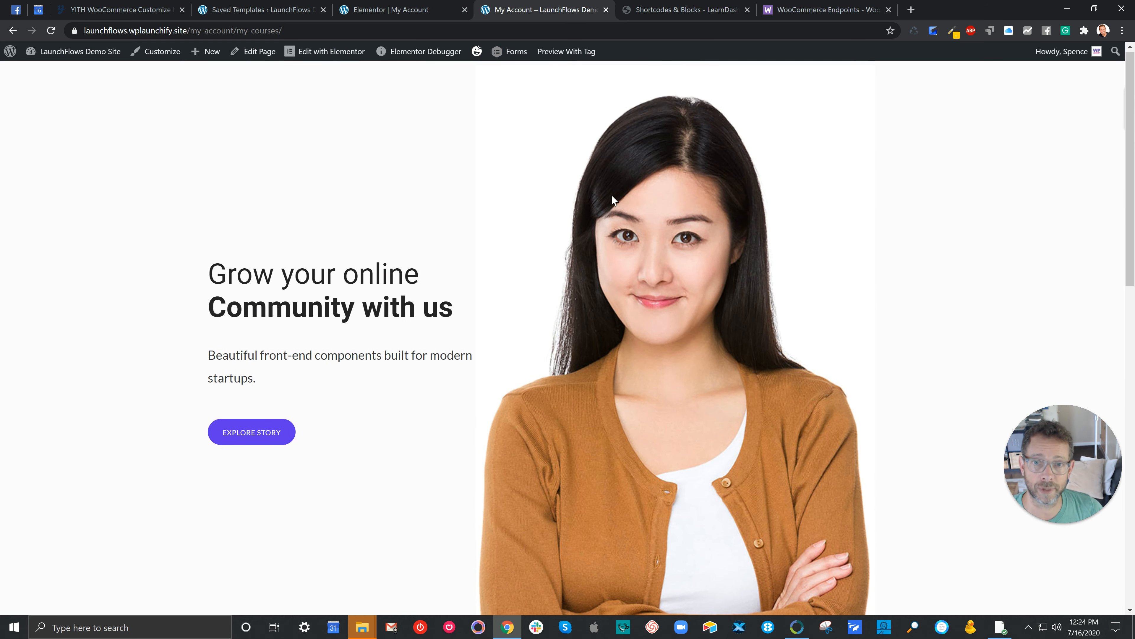